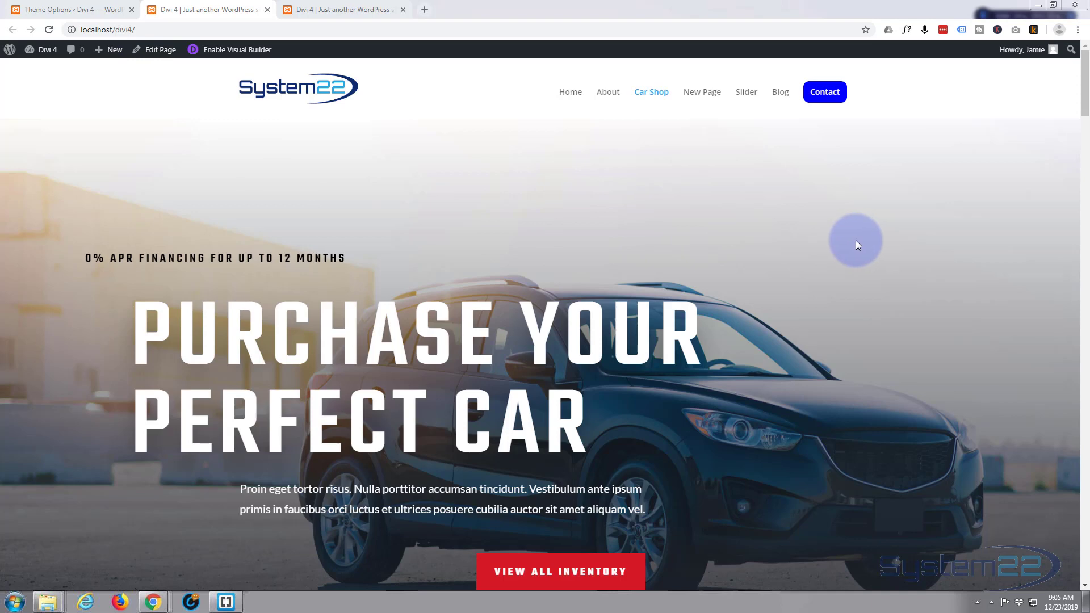
Switch to the third tab's copy of the Divi 4 homepage with the car hero.
{"action": "left_click", "coordinate": [374, 10]}
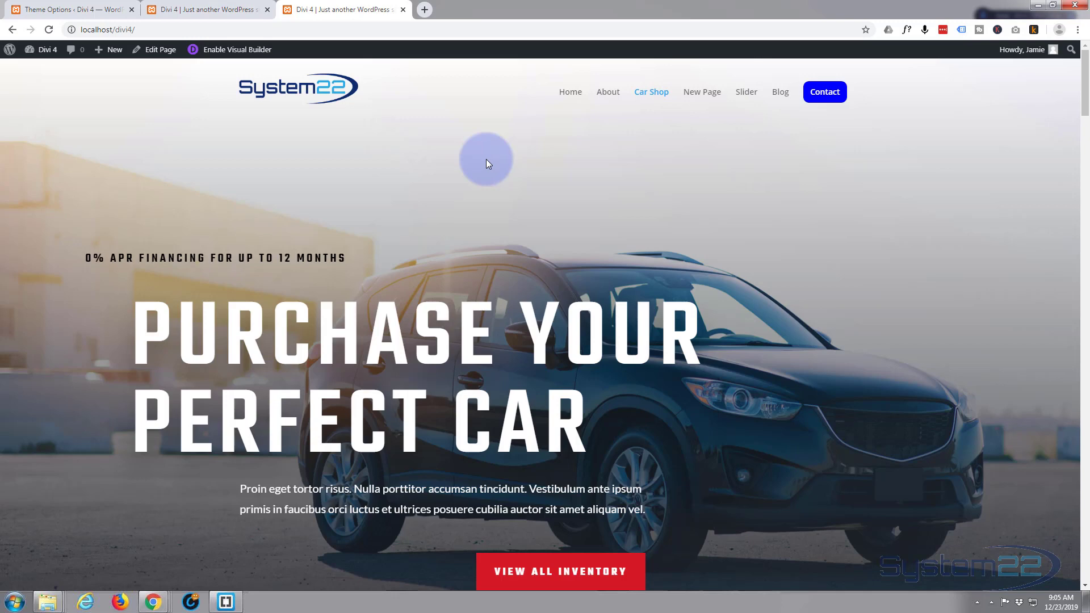
Scroll the homepage down and back up to check its header.
{"action": "scroll", "coordinate": [486, 162], "scroll_direction": "down", "scroll_amount": 2}
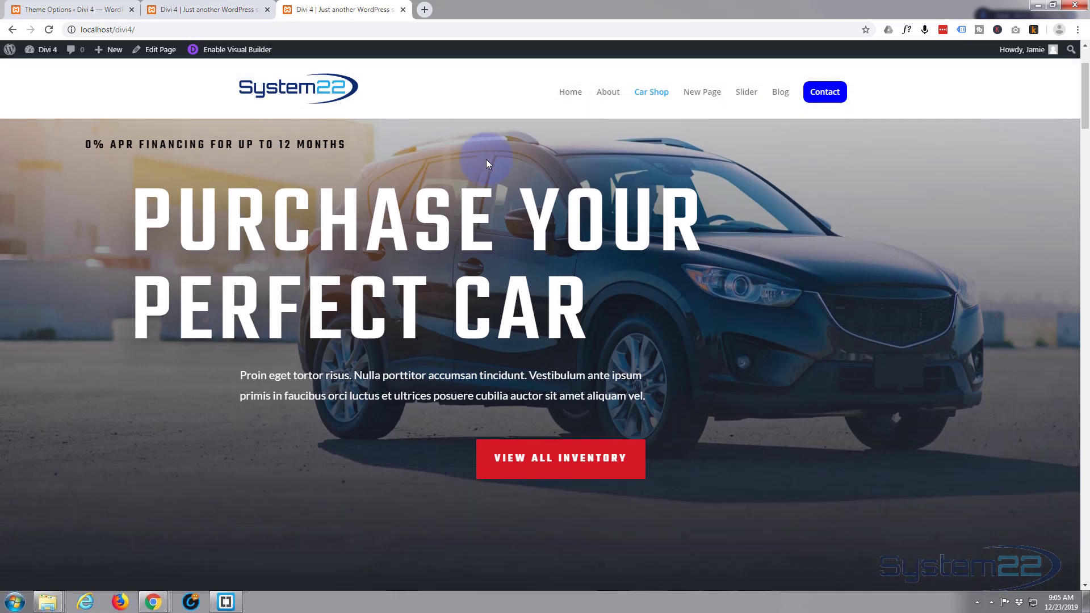
{"action": "scroll", "coordinate": [486, 163], "scroll_direction": "down", "scroll_amount": 8}
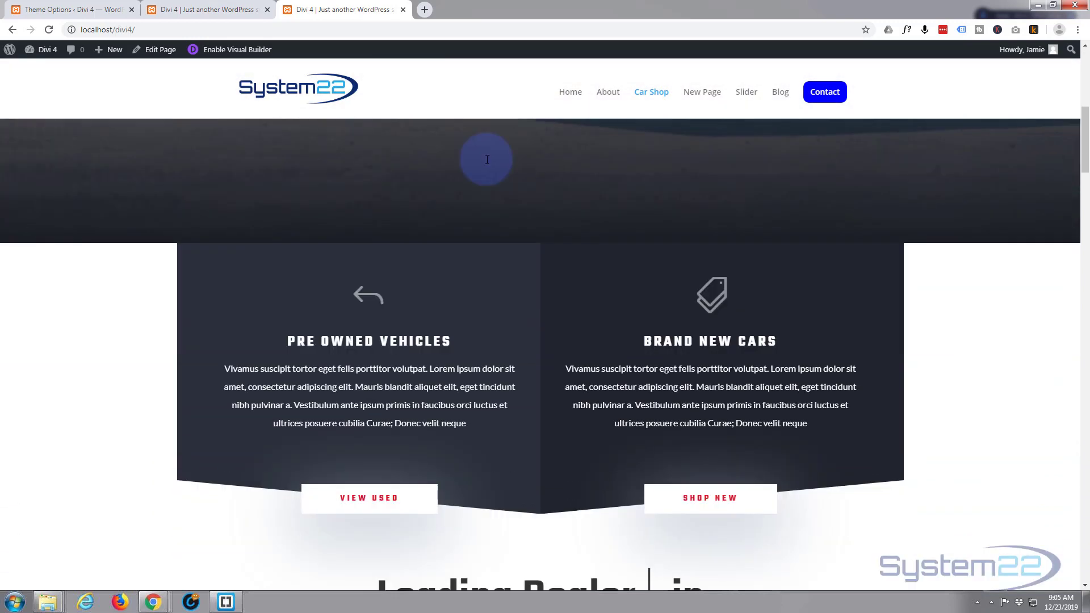
{"action": "scroll", "coordinate": [486, 163], "scroll_direction": "down", "scroll_amount": 5}
{"action": "scroll", "coordinate": [488, 163], "scroll_direction": "up", "scroll_amount": 8}
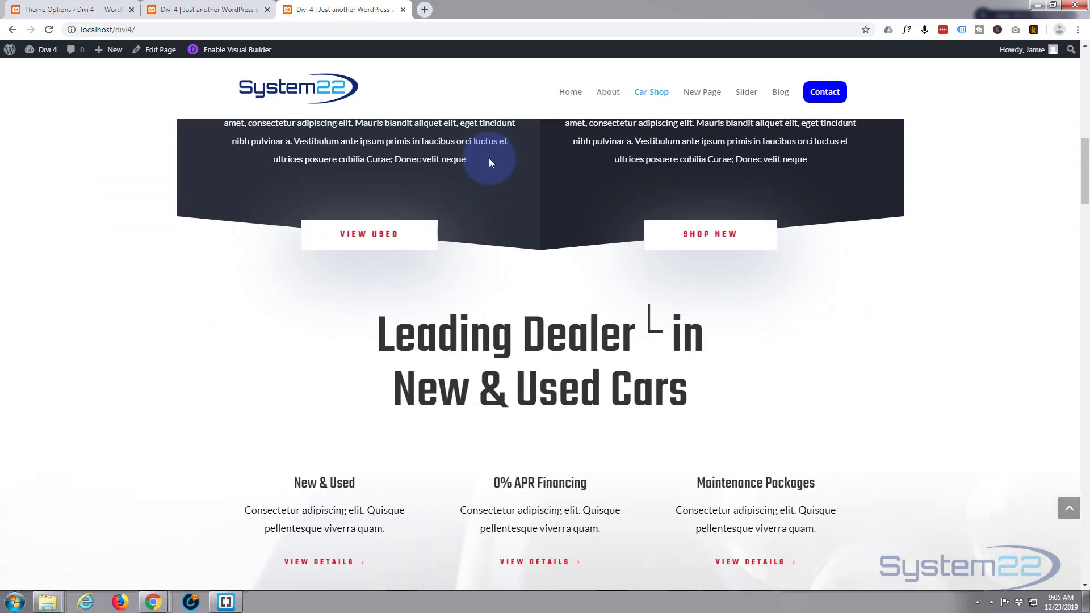
{"action": "scroll", "coordinate": [490, 161], "scroll_direction": "up", "scroll_amount": 8}
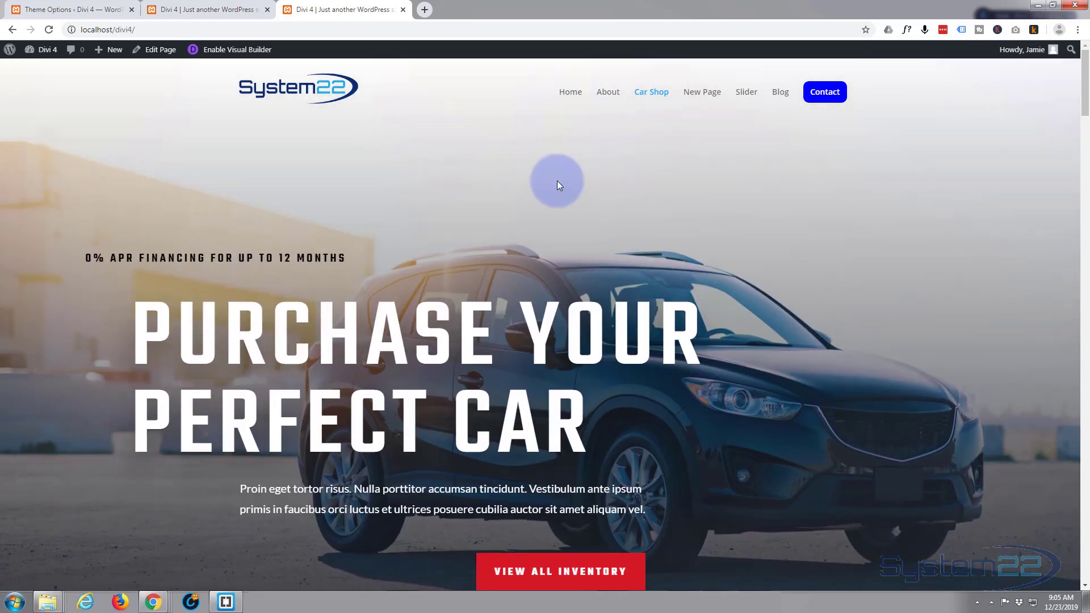
{"action": "scroll", "coordinate": [557, 180], "scroll_direction": "down", "scroll_amount": 3}
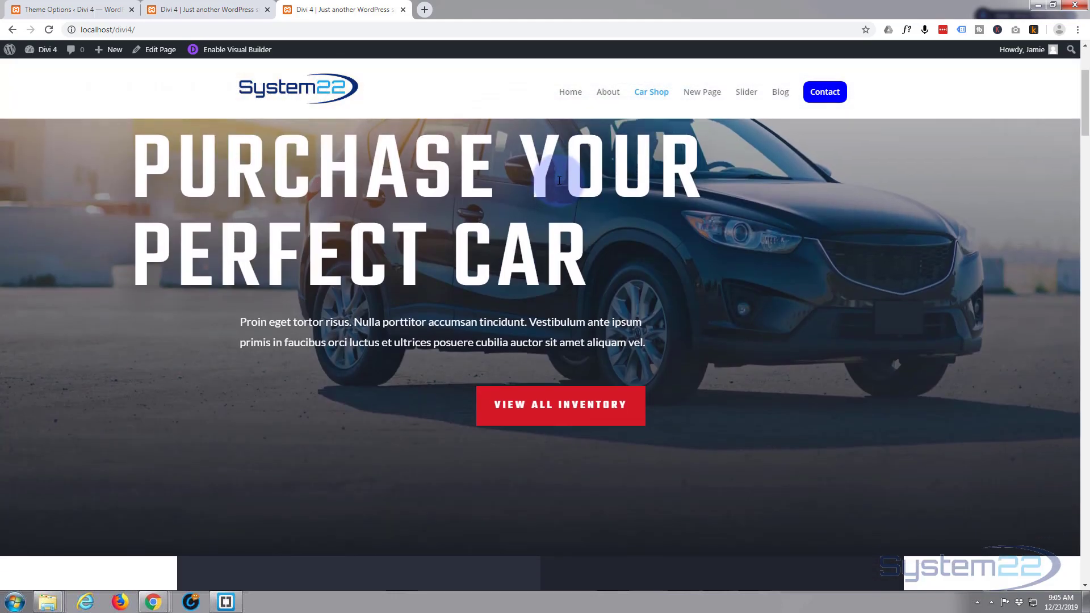
{"action": "scroll", "coordinate": [558, 179], "scroll_direction": "up", "scroll_amount": 2}
{"action": "scroll", "coordinate": [559, 180], "scroll_direction": "up", "scroll_amount": 1}
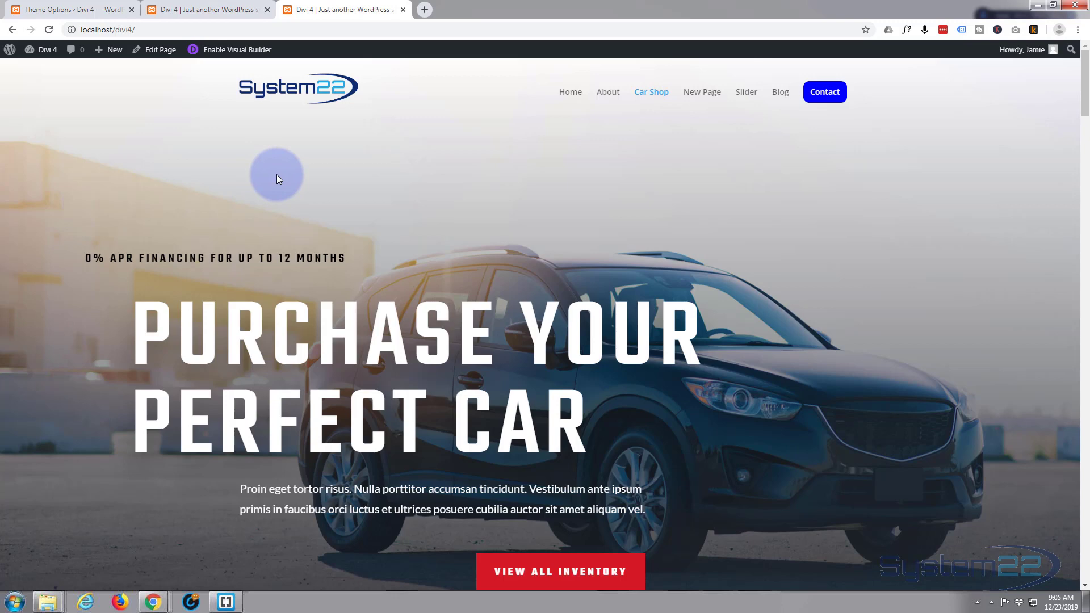
Compare the second homepage copy, then close the duplicate third tab.
{"action": "left_click", "coordinate": [211, 18]}
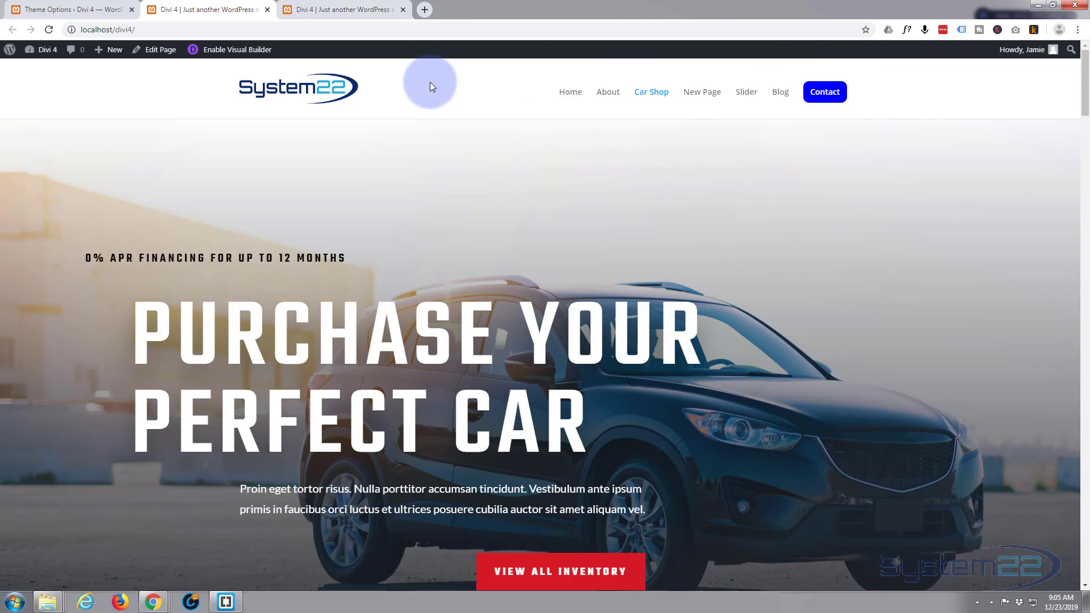
{"action": "scroll", "coordinate": [436, 156], "scroll_direction": "down", "scroll_amount": 10}
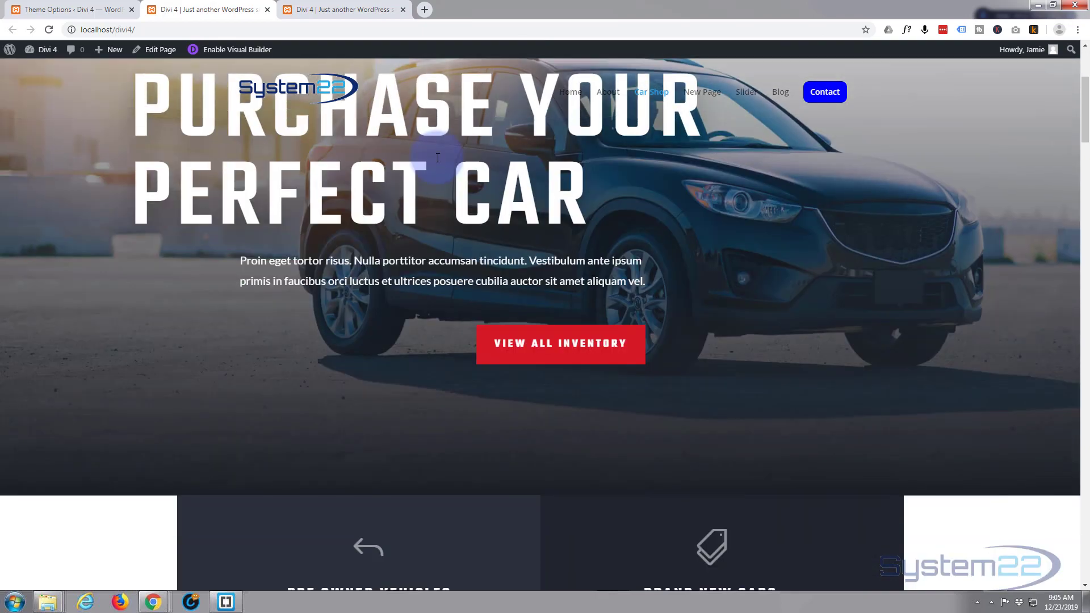
{"action": "scroll", "coordinate": [438, 162], "scroll_direction": "down", "scroll_amount": 8}
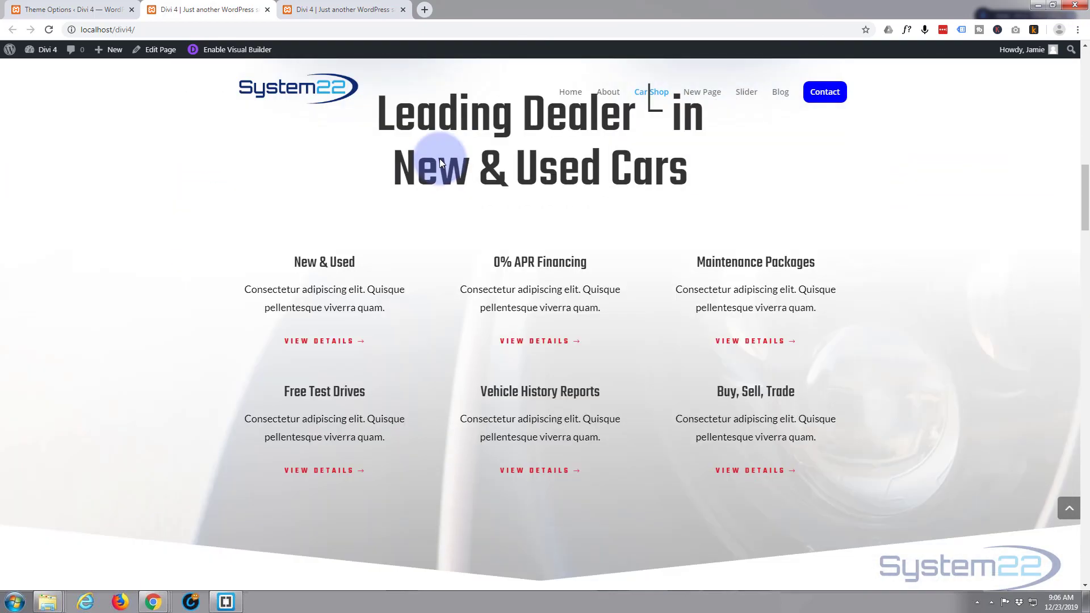
{"action": "scroll", "coordinate": [441, 161], "scroll_direction": "up", "scroll_amount": 10}
{"action": "scroll", "coordinate": [442, 161], "scroll_direction": "up", "scroll_amount": 7}
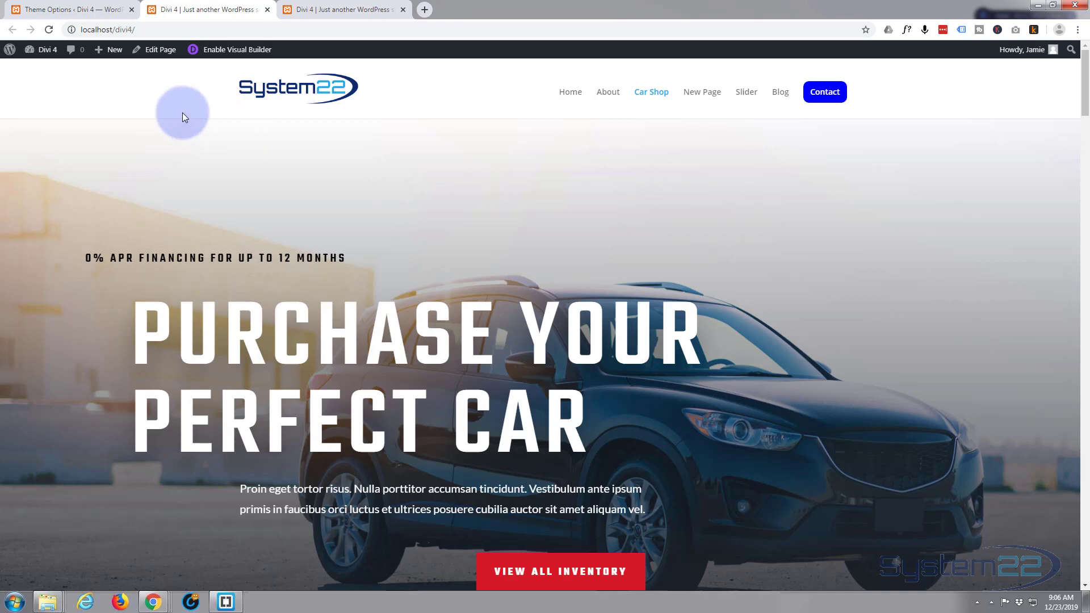
{"action": "left_click", "coordinate": [402, 10]}
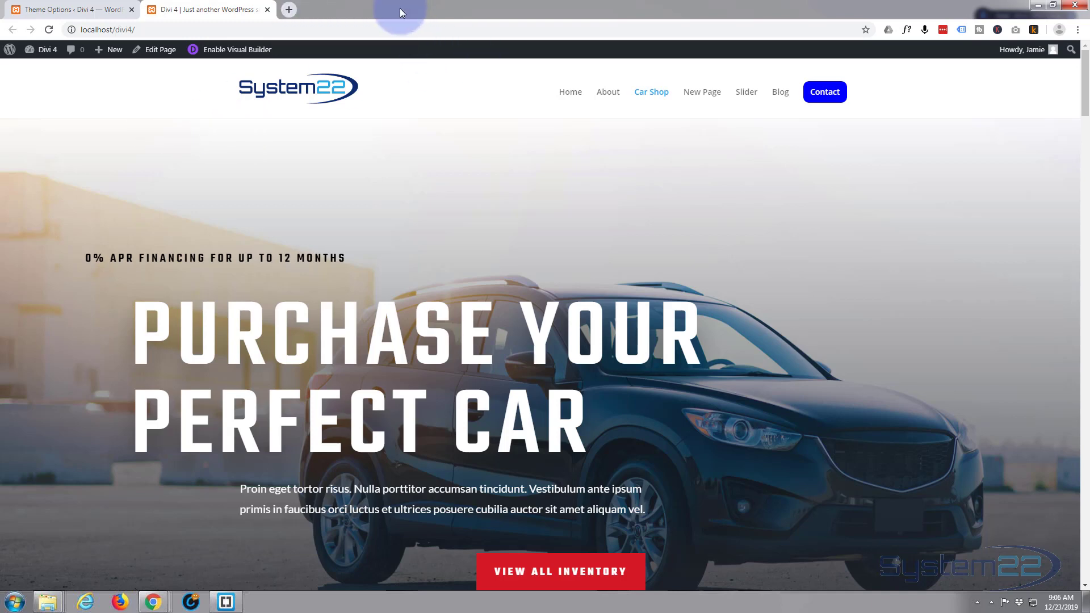
From Theme Options, open the Theme Customizer's Header & Navigation > Primary Menu Bar settings.
{"action": "left_click", "coordinate": [79, 9]}
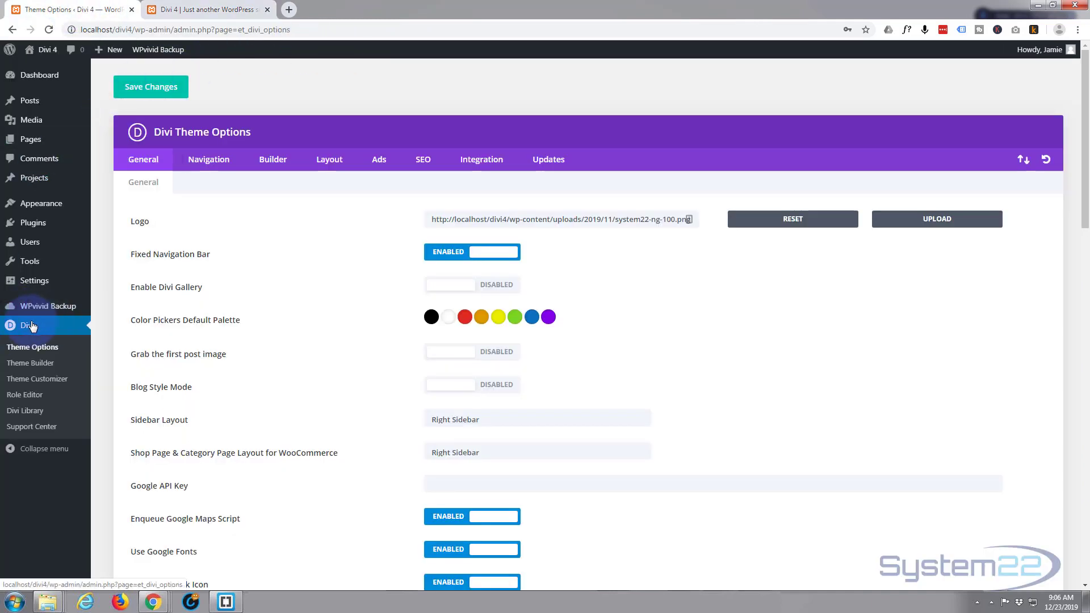
{"action": "left_click", "coordinate": [50, 382]}
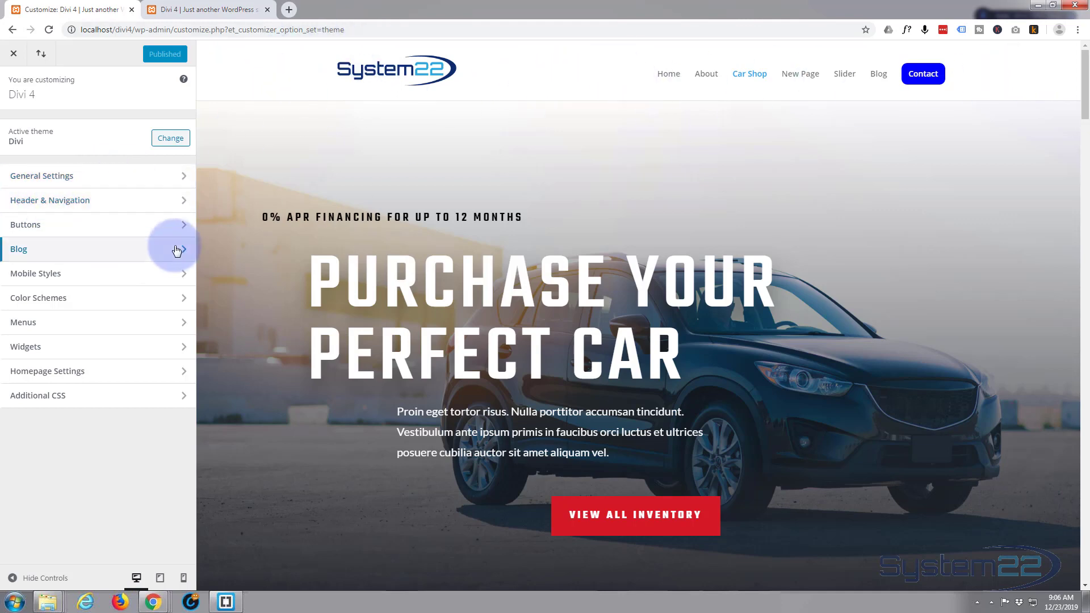
{"action": "left_click", "coordinate": [113, 204]}
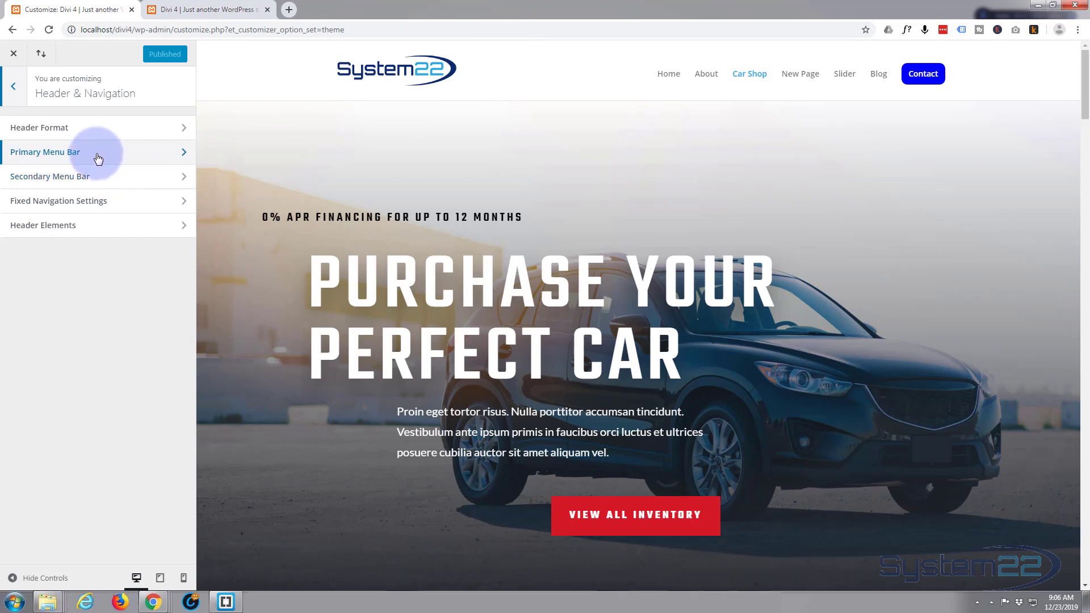
{"action": "left_click", "coordinate": [40, 159]}
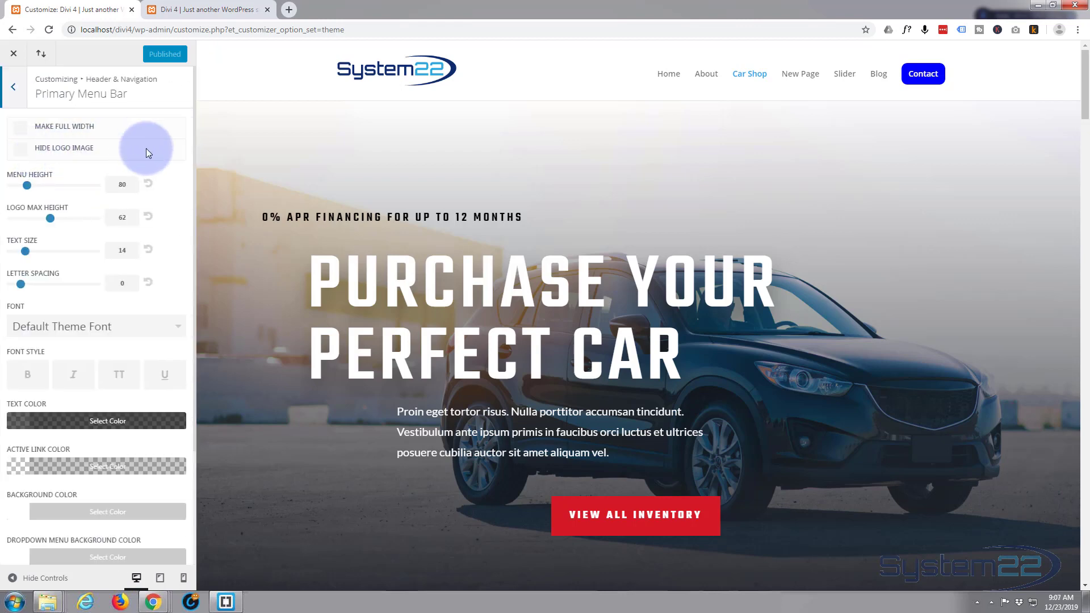
Set the primary menu bar background color to rgba(255,255,255,0).
{"action": "scroll", "coordinate": [145, 148], "scroll_direction": "down", "scroll_amount": 5}
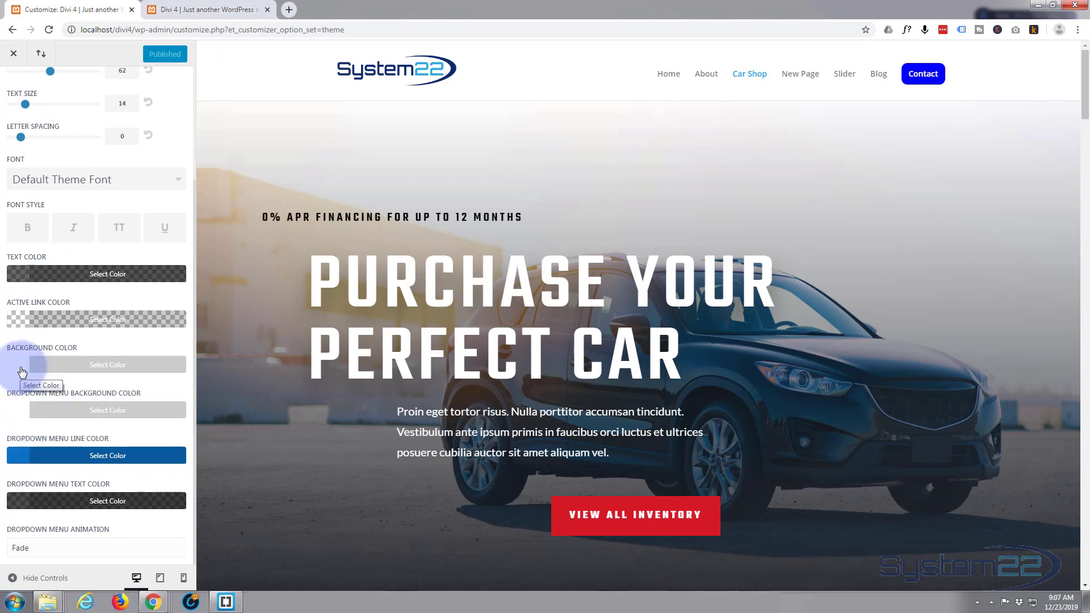
{"action": "left_click", "coordinate": [71, 370]}
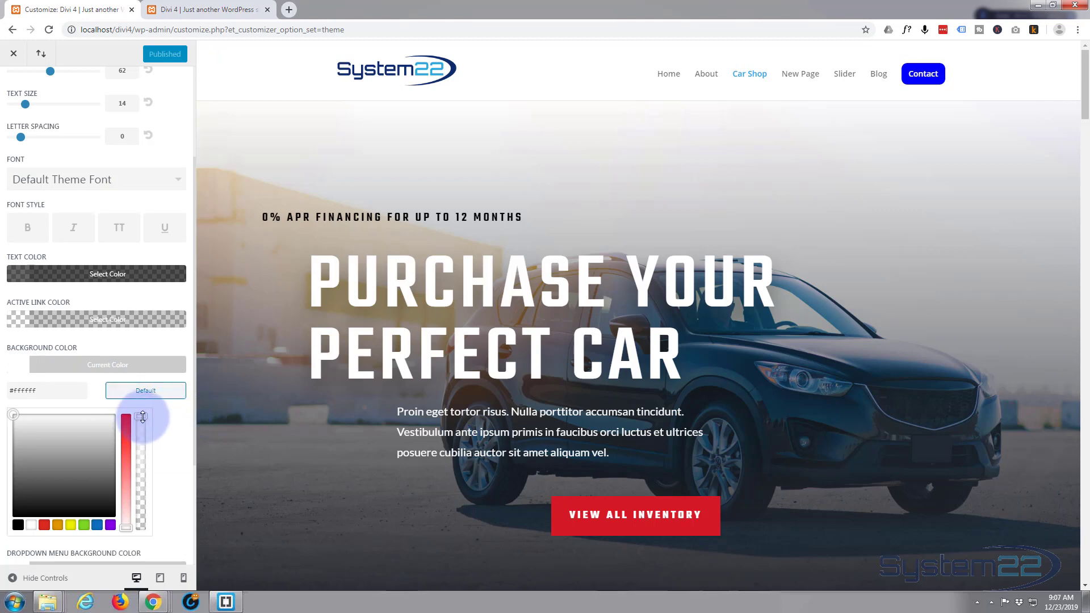
{"action": "left_click_drag", "start_coordinate": [142, 418], "coordinate": [142, 541]}
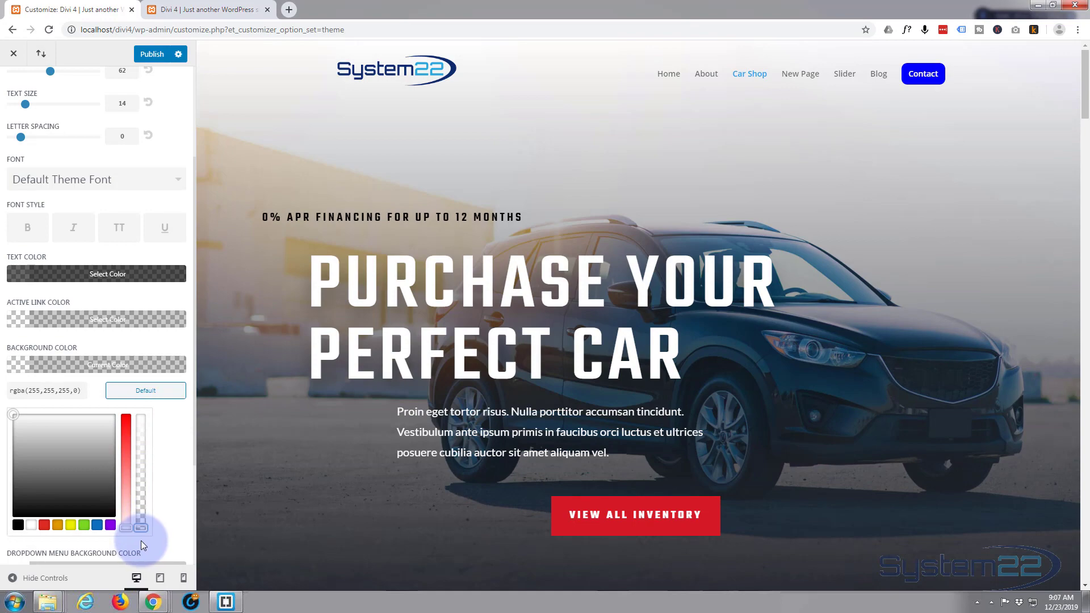
{"action": "left_click", "coordinate": [141, 543]}
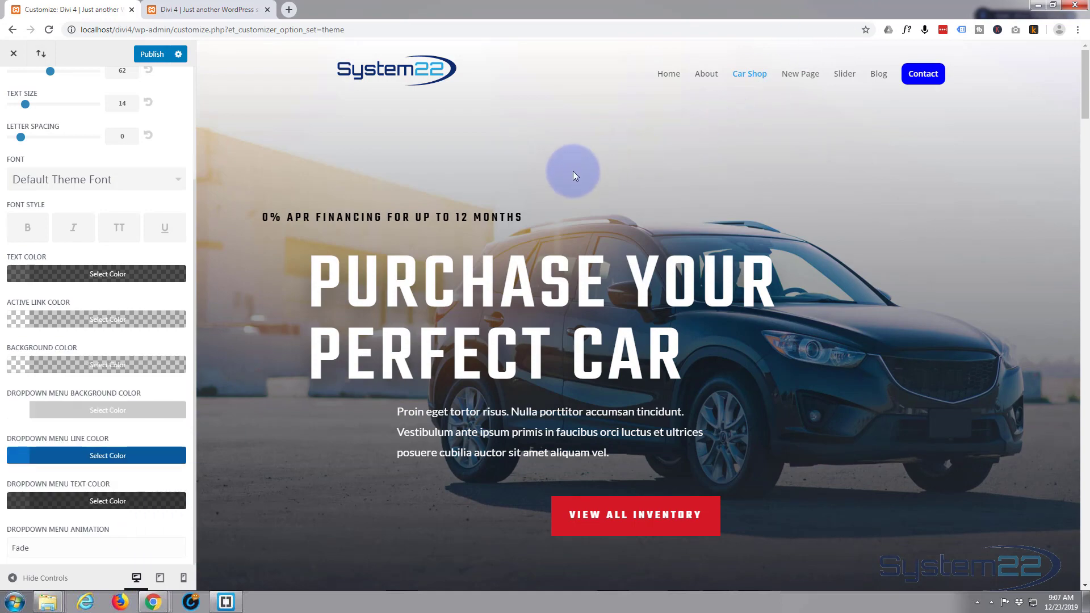
{"action": "scroll", "coordinate": [573, 176], "scroll_direction": "down", "scroll_amount": 6}
{"action": "scroll", "coordinate": [573, 172], "scroll_direction": "down", "scroll_amount": 10}
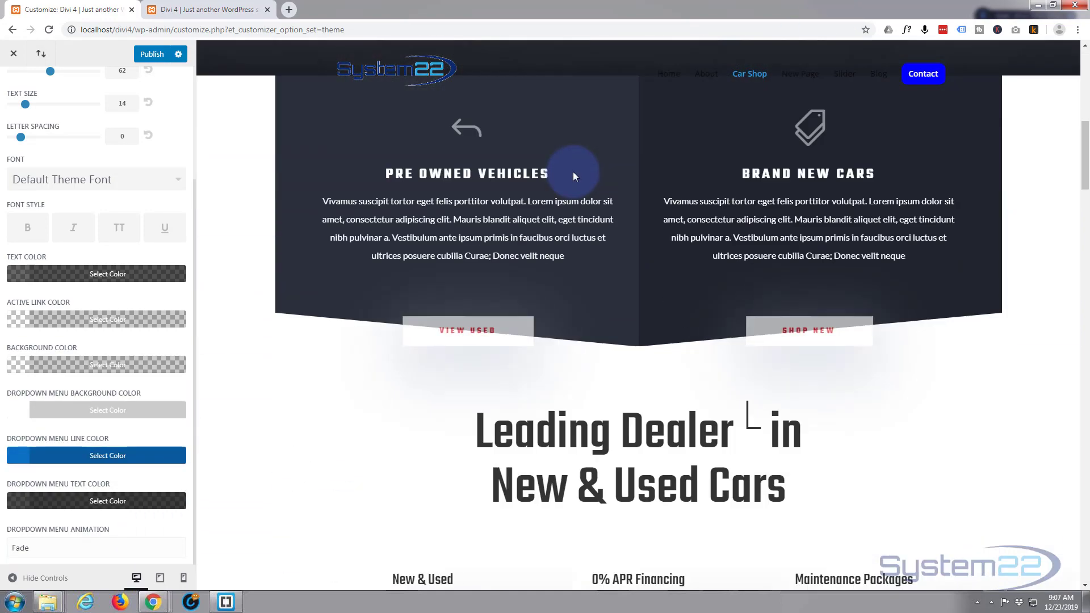
{"action": "scroll", "coordinate": [573, 171], "scroll_direction": "down", "scroll_amount": 6}
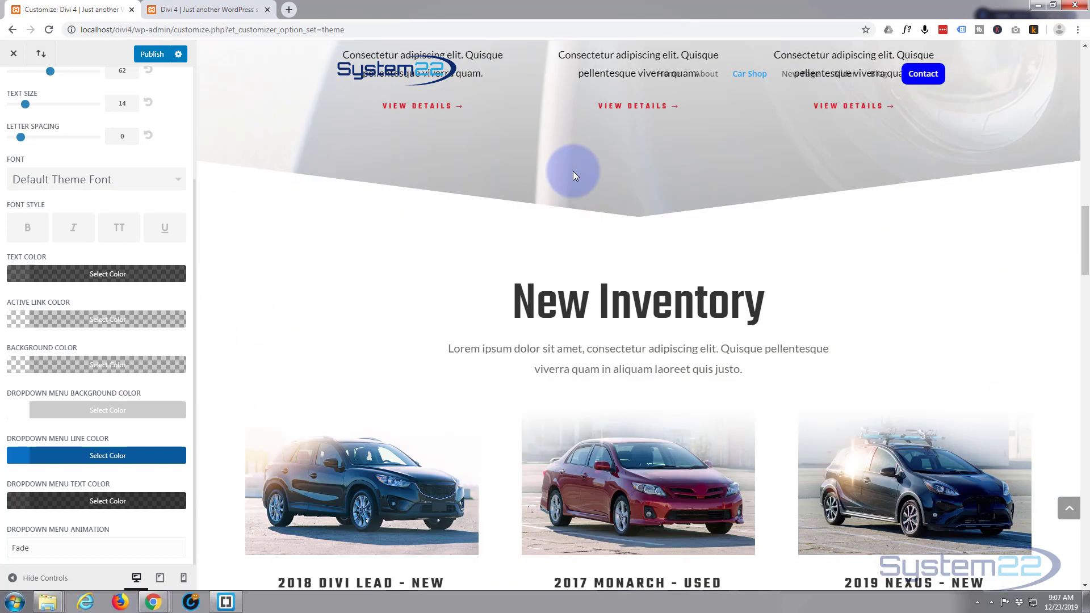
{"action": "scroll", "coordinate": [573, 171], "scroll_direction": "down", "scroll_amount": 2}
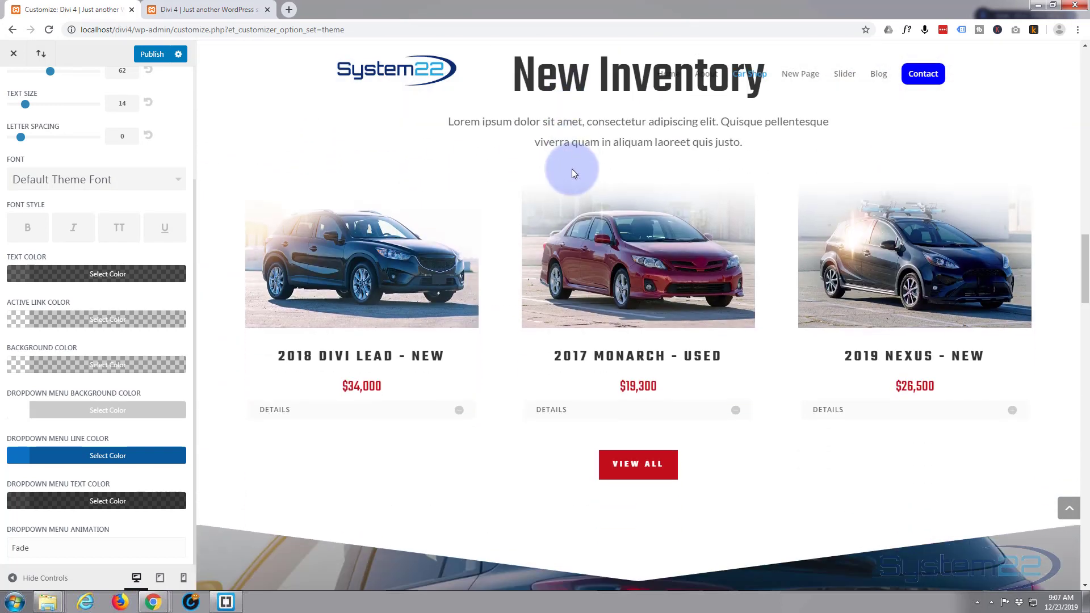
{"action": "scroll", "coordinate": [571, 169], "scroll_direction": "down", "scroll_amount": 10}
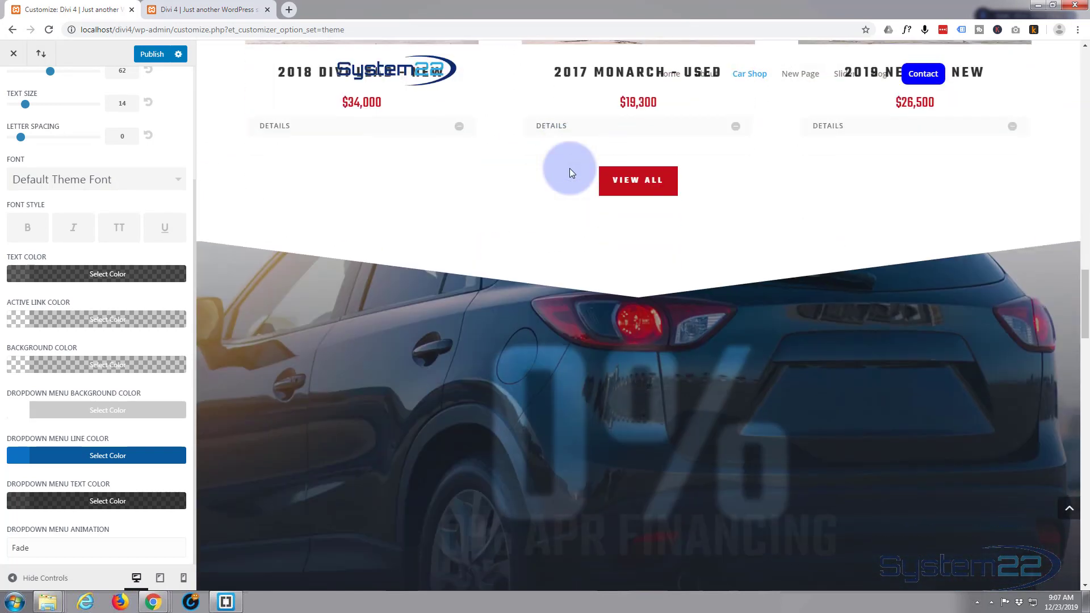
{"action": "scroll", "coordinate": [568, 169], "scroll_direction": "up", "scroll_amount": 10}
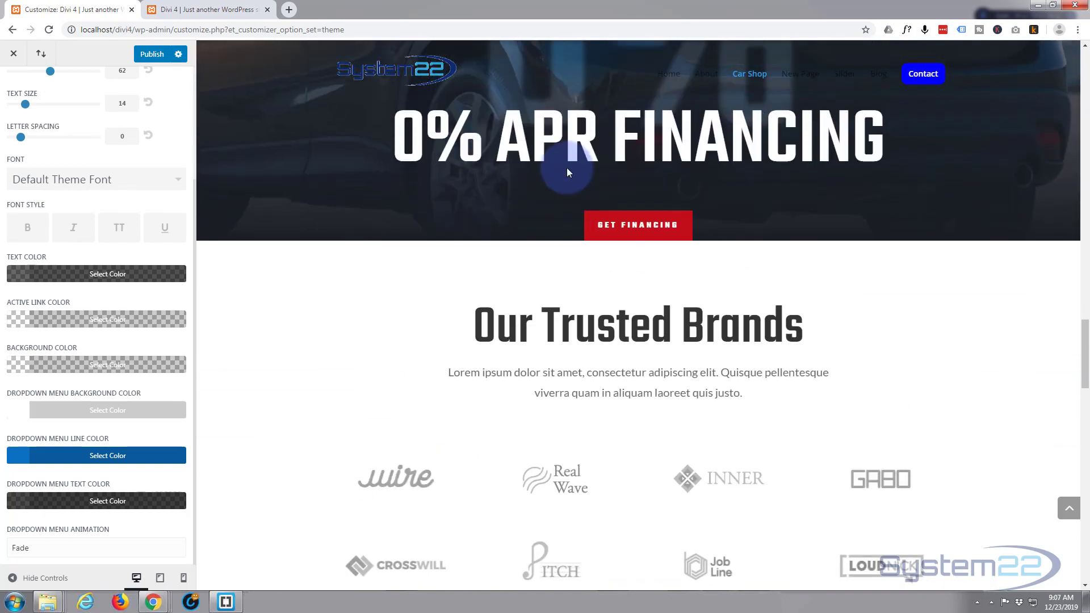
{"action": "scroll", "coordinate": [567, 168], "scroll_direction": "up", "scroll_amount": 10}
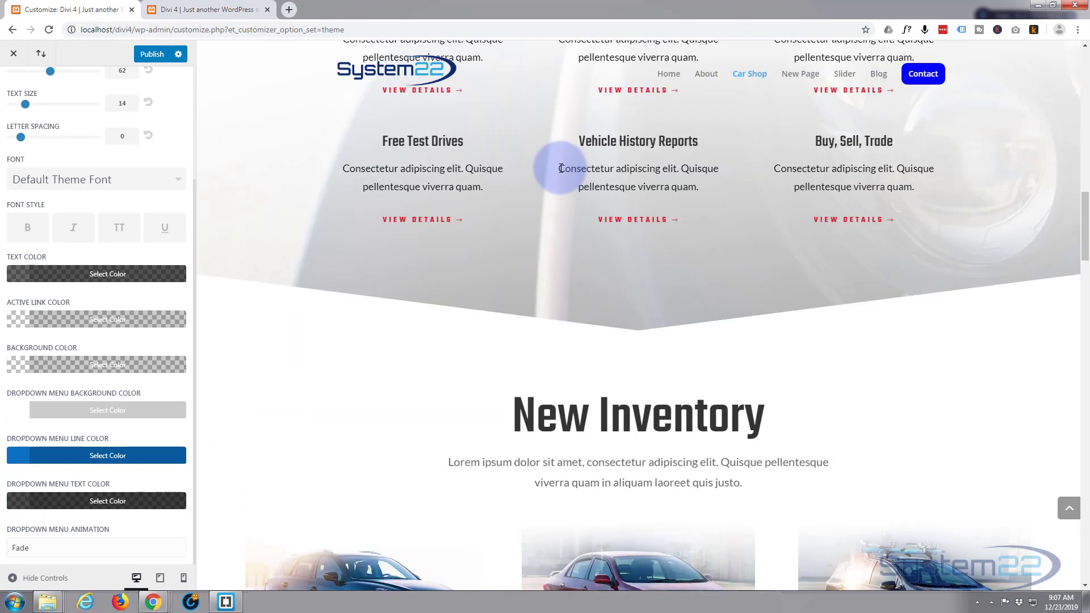
{"action": "scroll", "coordinate": [559, 170], "scroll_direction": "up", "scroll_amount": 8}
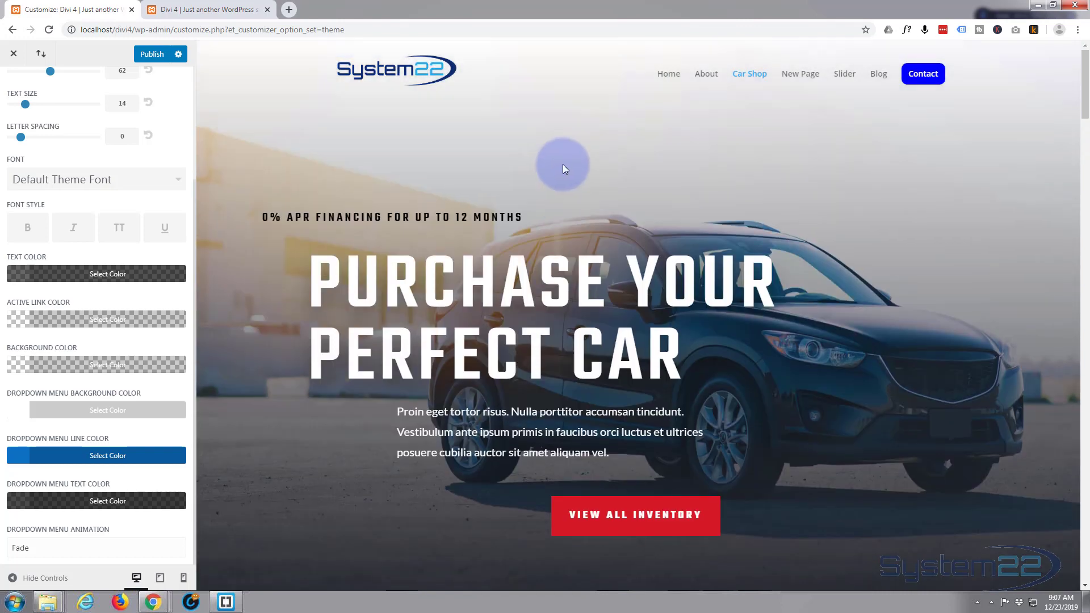
Go back to Header & Navigation and open Fixed Navigation Settings.
{"action": "scroll", "coordinate": [85, 241], "scroll_direction": "up", "scroll_amount": 1}
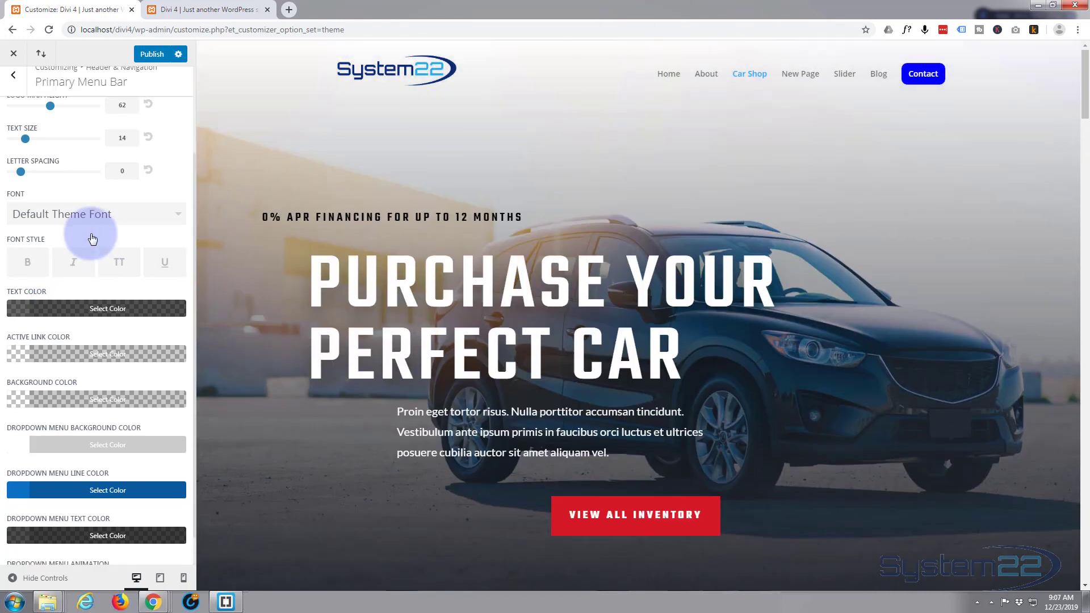
{"action": "scroll", "coordinate": [93, 237], "scroll_direction": "up", "scroll_amount": 2}
{"action": "left_click", "coordinate": [14, 90]}
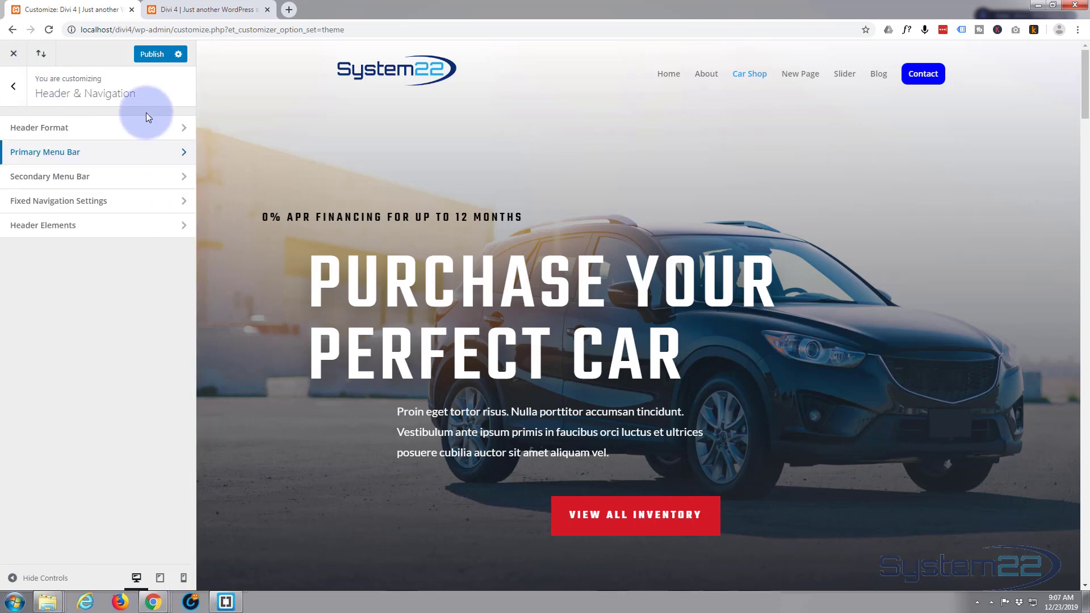
{"action": "left_click", "coordinate": [123, 206]}
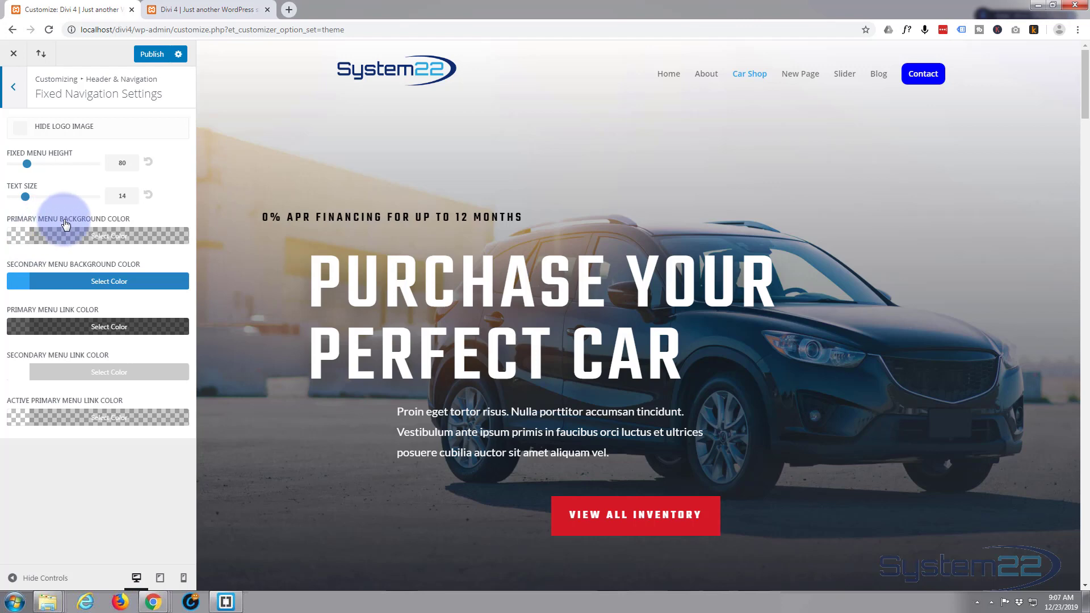
Set the fixed menu background to solid white #ffffff, publish, and reload the customizer.
{"action": "left_click", "coordinate": [93, 238]}
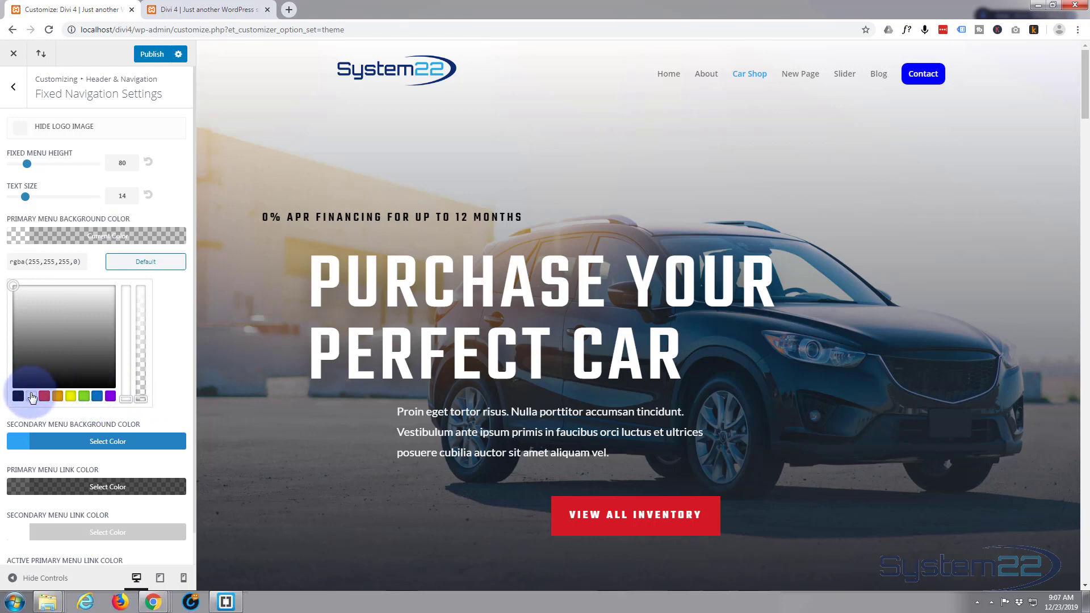
{"action": "left_click_drag", "start_coordinate": [141, 392], "coordinate": [151, 288]}
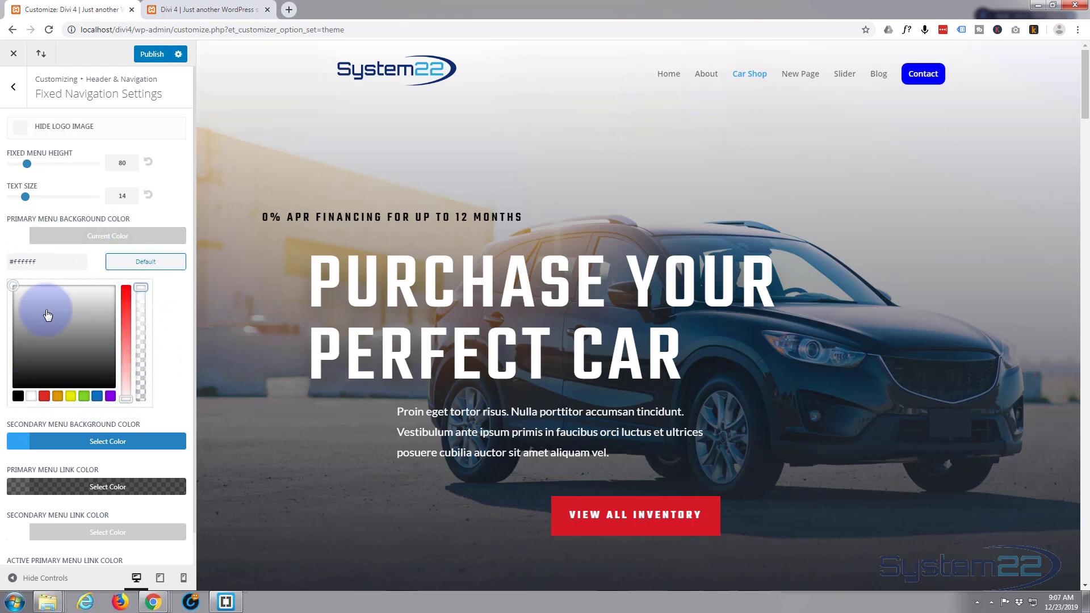
{"action": "left_click", "coordinate": [149, 55]}
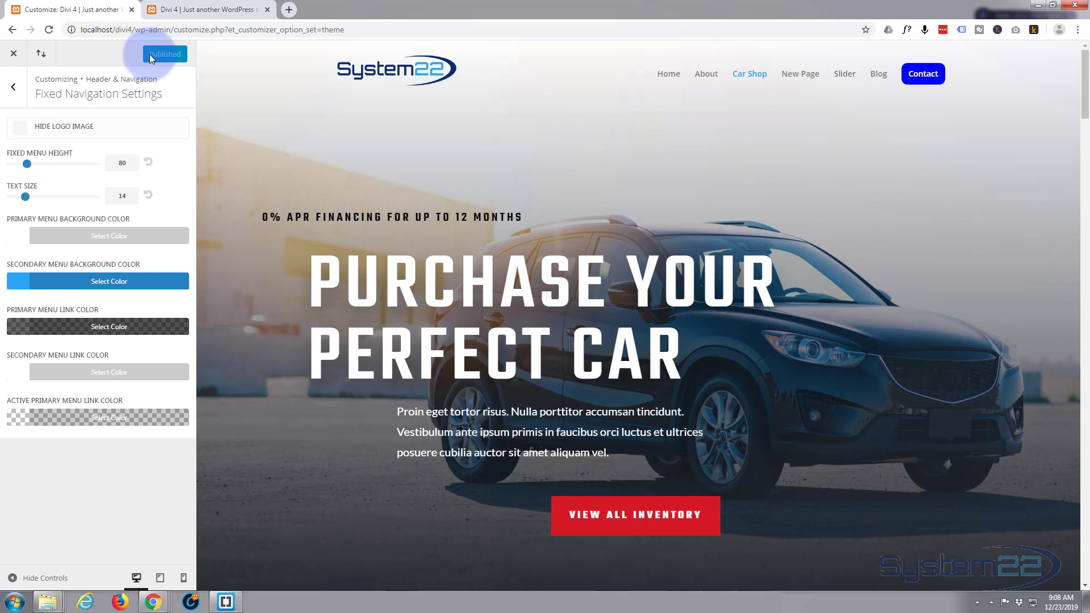
{"action": "left_click", "coordinate": [49, 31]}
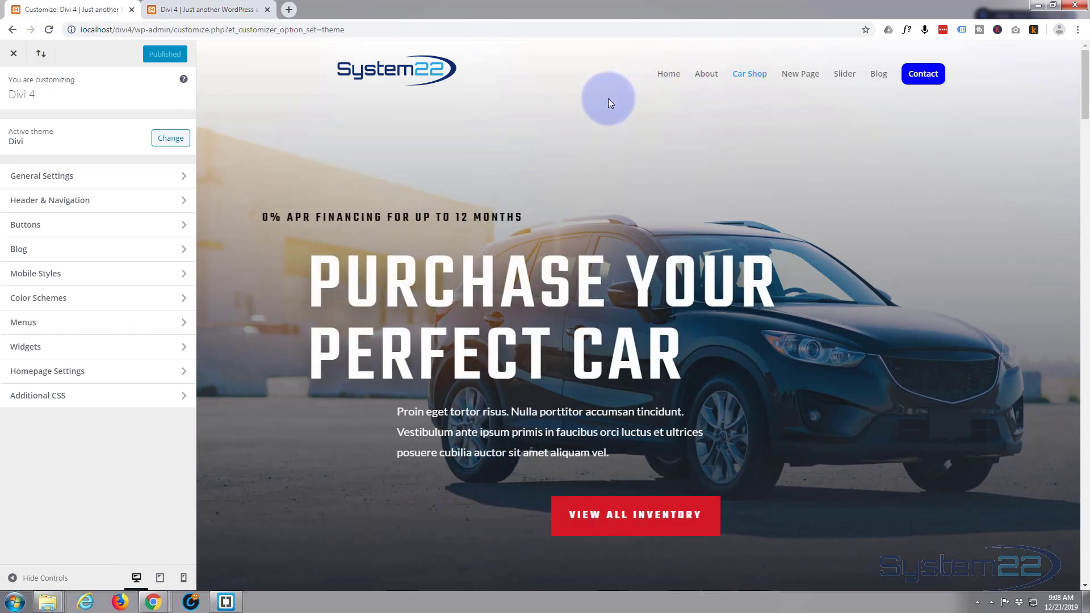
Scroll the preview down and back up to inspect the fixed header.
{"action": "scroll", "coordinate": [610, 167], "scroll_direction": "down", "scroll_amount": 4}
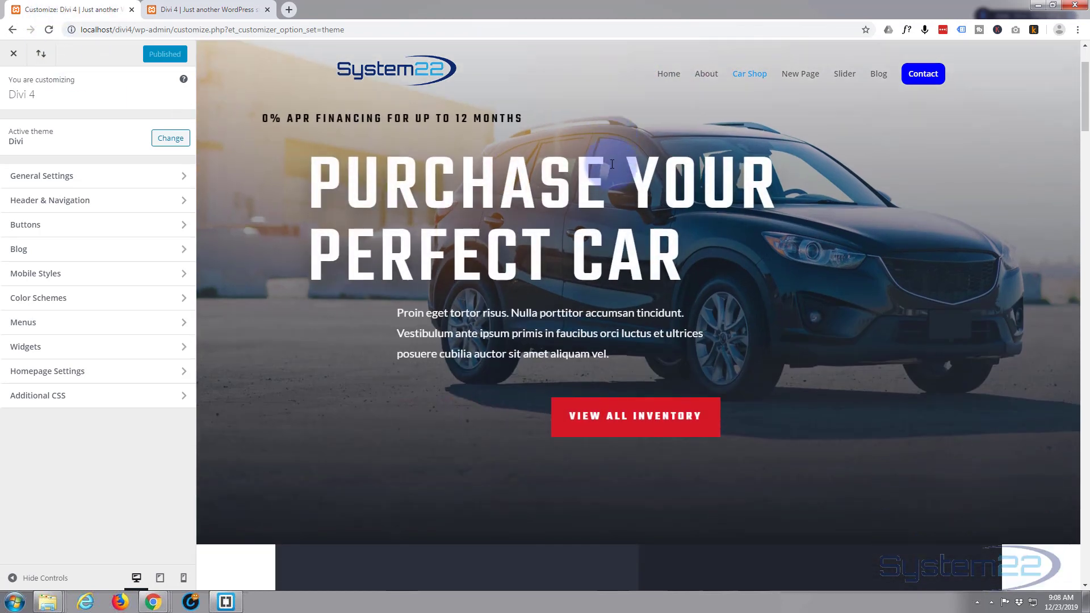
{"action": "scroll", "coordinate": [612, 162], "scroll_direction": "down", "scroll_amount": 10}
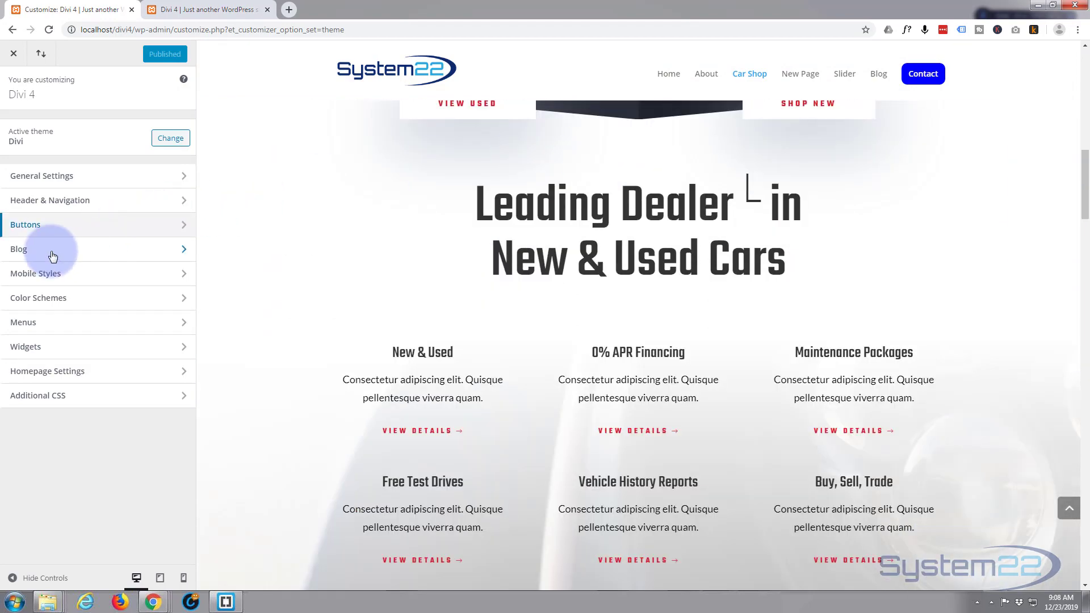
{"action": "scroll", "coordinate": [284, 250], "scroll_direction": "up", "scroll_amount": 14}
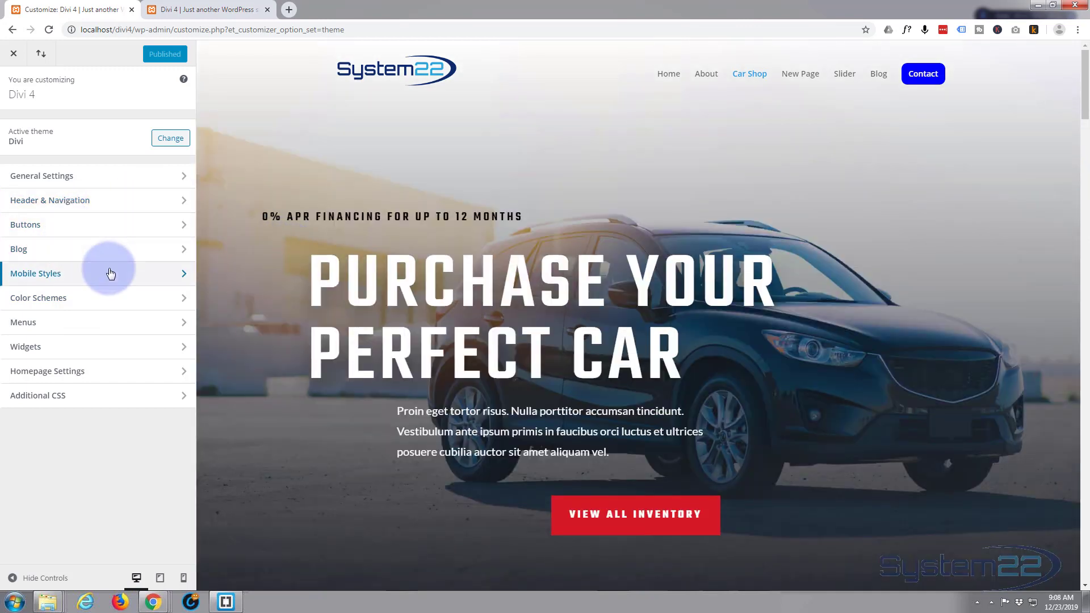
Open Header & Navigation > Fixed Navigation Settings.
{"action": "left_click", "coordinate": [95, 207]}
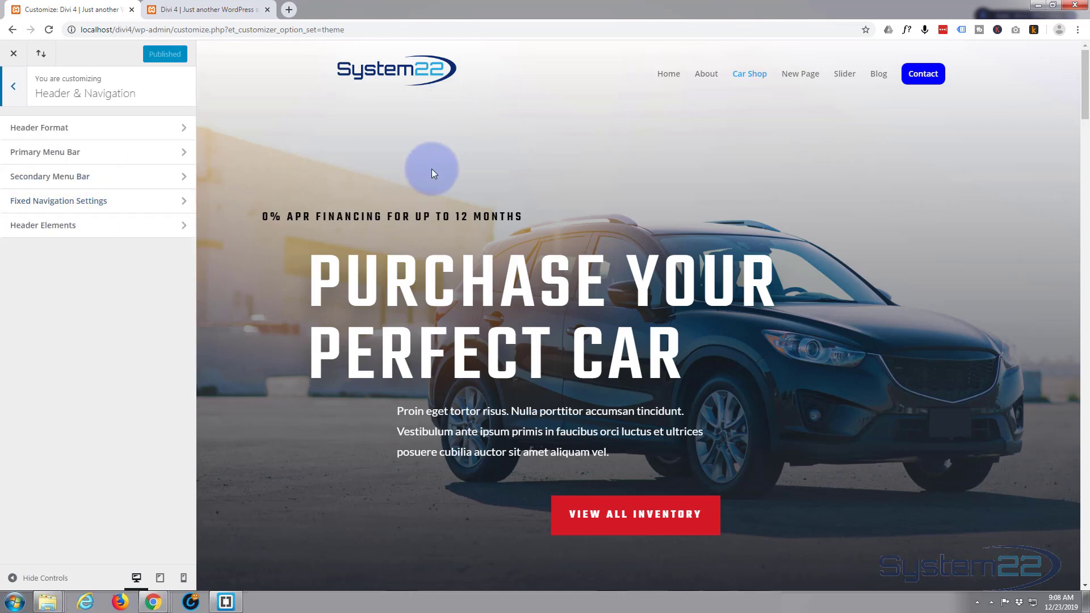
{"action": "scroll", "coordinate": [431, 165], "scroll_direction": "down", "scroll_amount": 3}
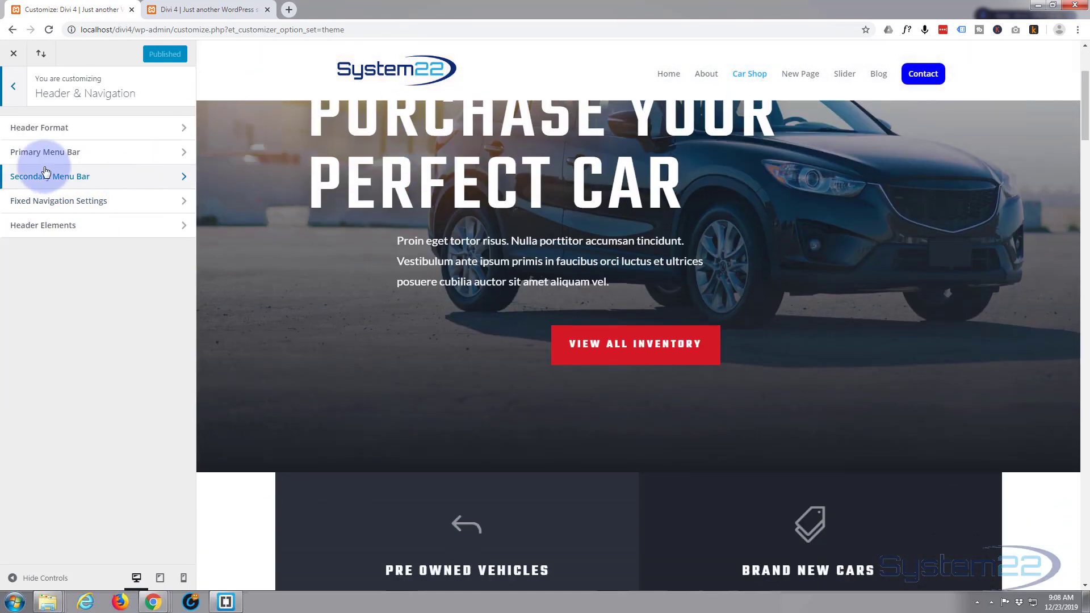
{"action": "left_click", "coordinate": [121, 205]}
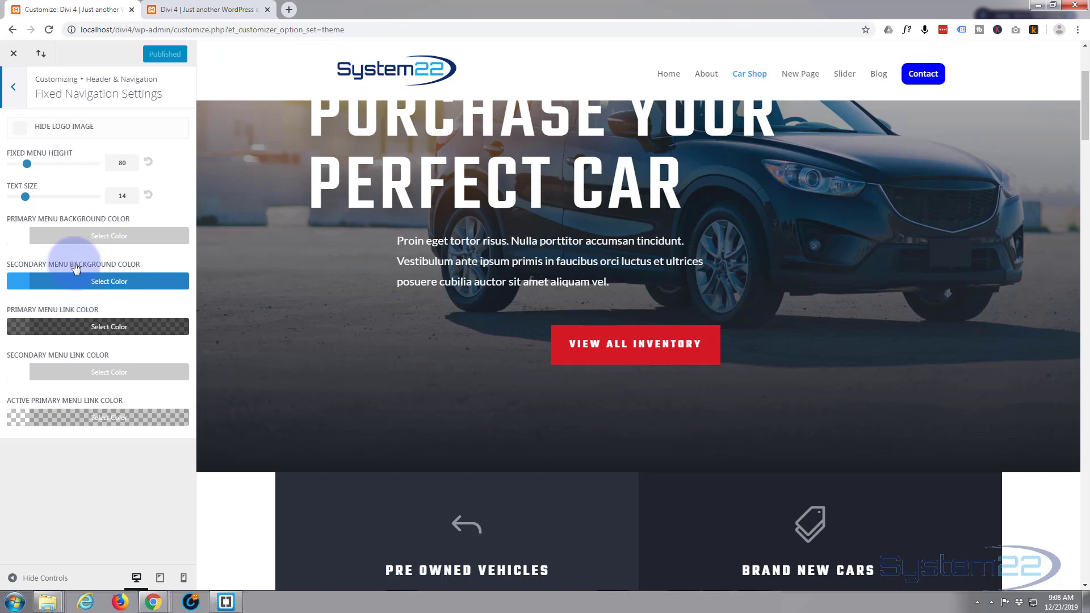
Set the fixed menu background to rgba(255,255,255,0.7), publish, and view the live site.
{"action": "left_click", "coordinate": [98, 235]}
{"action": "left_click_drag", "start_coordinate": [150, 293], "coordinate": [136, 313]}
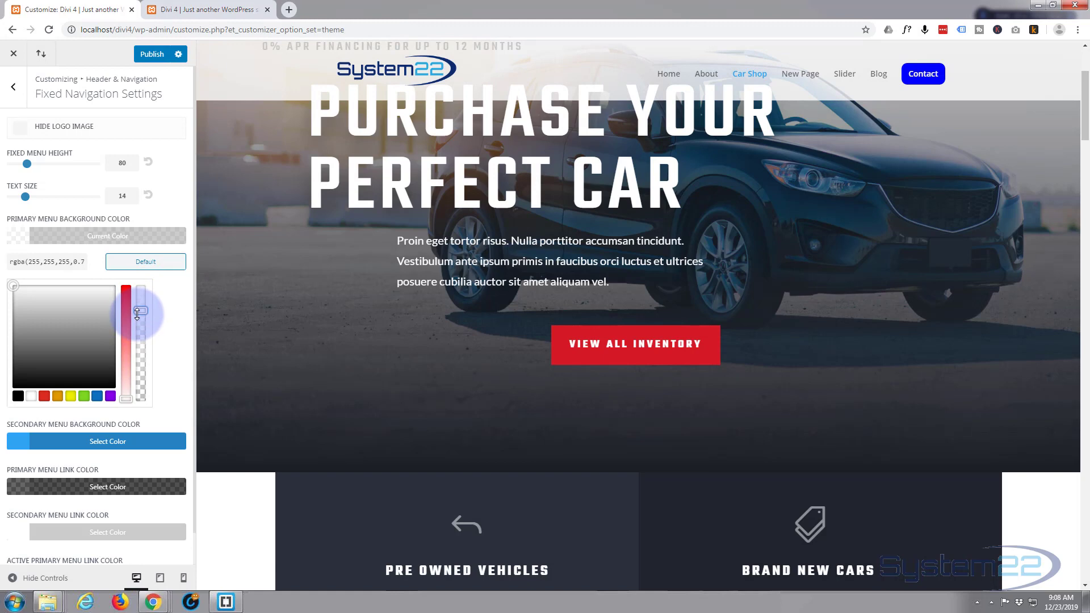
{"action": "scroll", "coordinate": [417, 253], "scroll_direction": "down", "scroll_amount": 3}
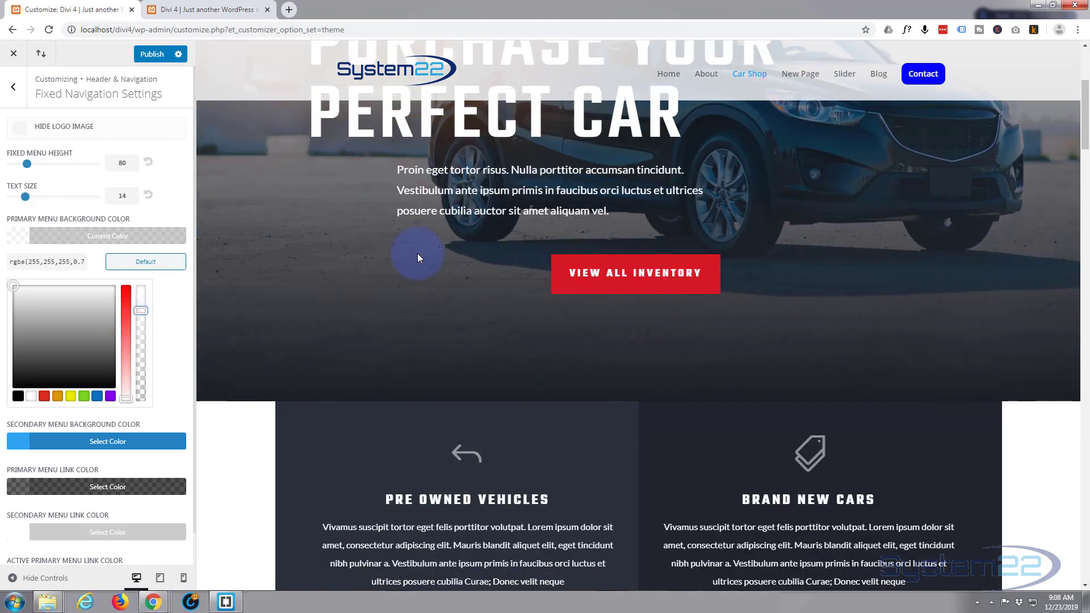
{"action": "scroll", "coordinate": [417, 254], "scroll_direction": "up", "scroll_amount": 4}
{"action": "scroll", "coordinate": [417, 254], "scroll_direction": "down", "scroll_amount": 6}
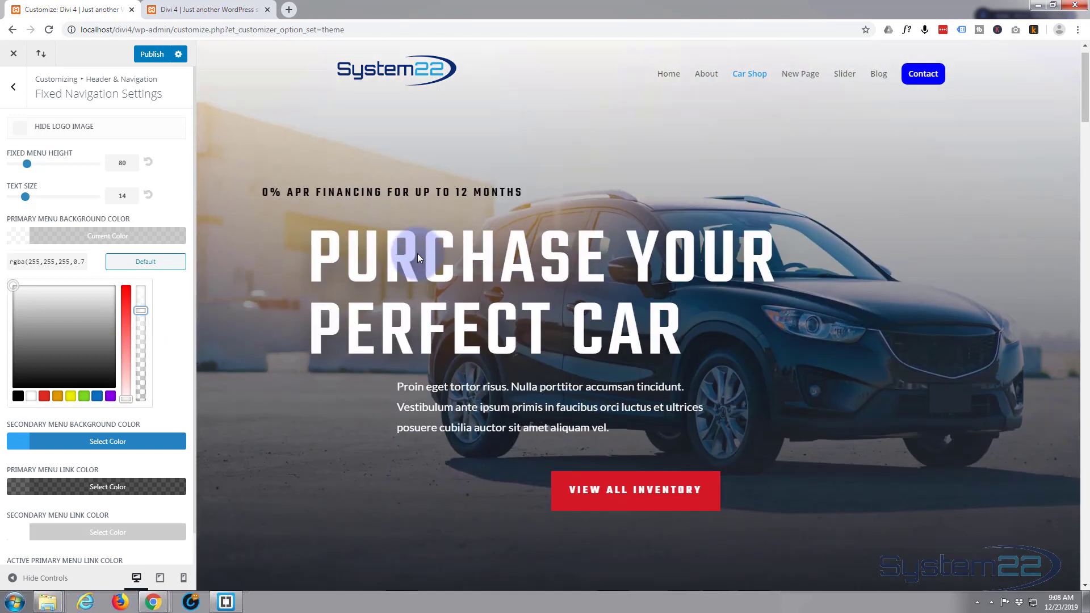
{"action": "scroll", "coordinate": [417, 253], "scroll_direction": "down", "scroll_amount": 10}
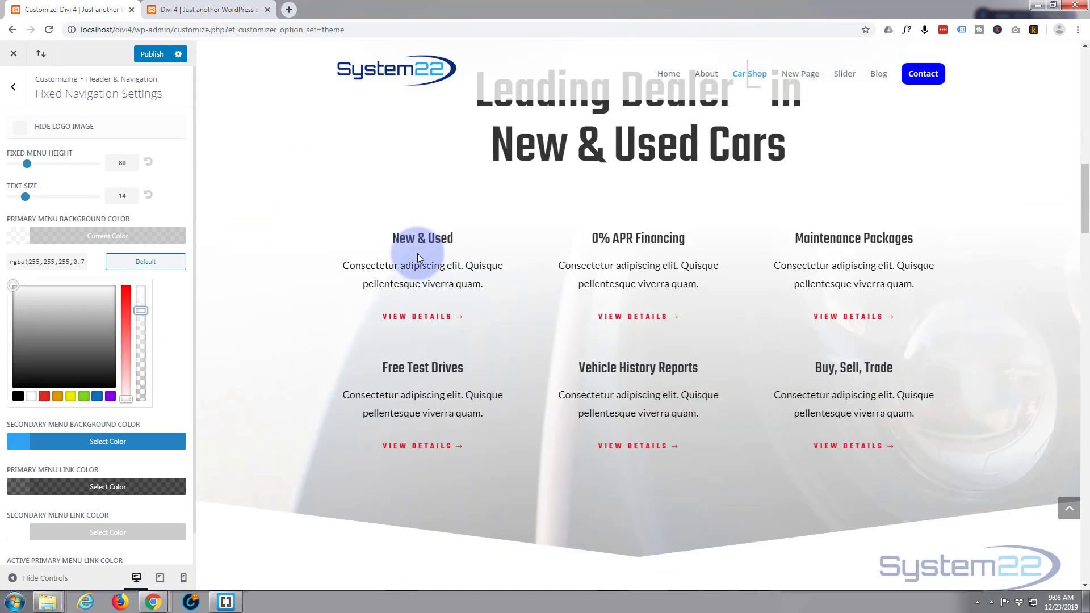
{"action": "scroll", "coordinate": [417, 253], "scroll_direction": "up", "scroll_amount": 12}
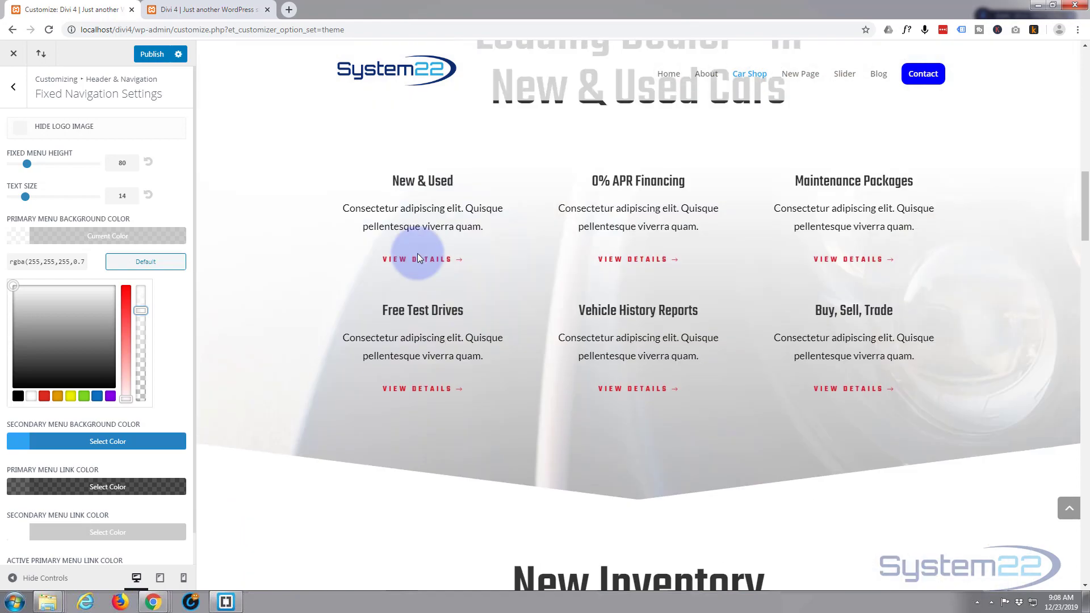
{"action": "scroll", "coordinate": [419, 252], "scroll_direction": "up", "scroll_amount": 8}
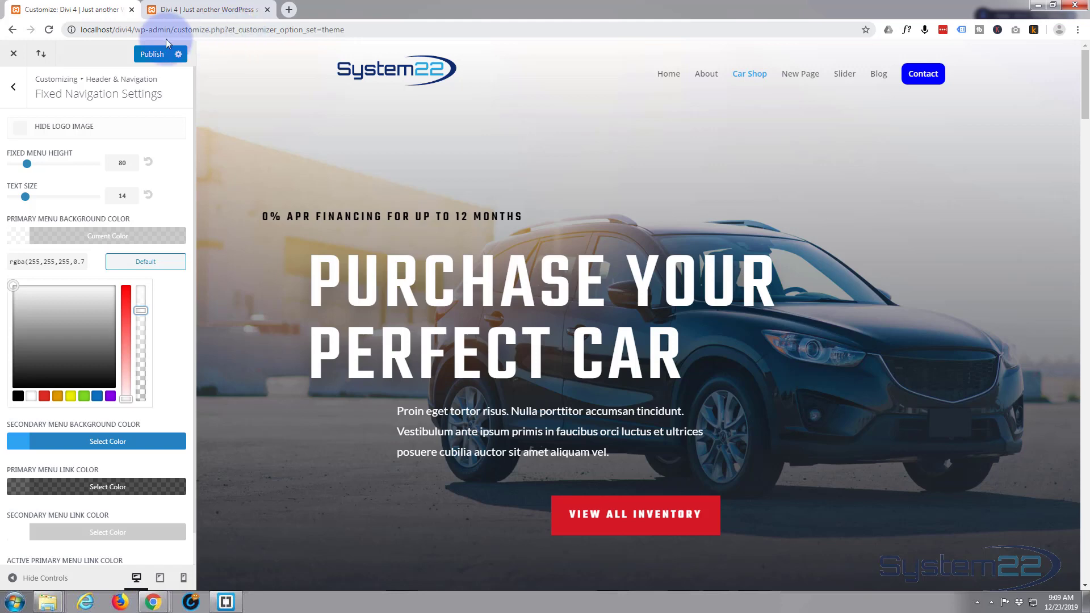
{"action": "left_click", "coordinate": [149, 54]}
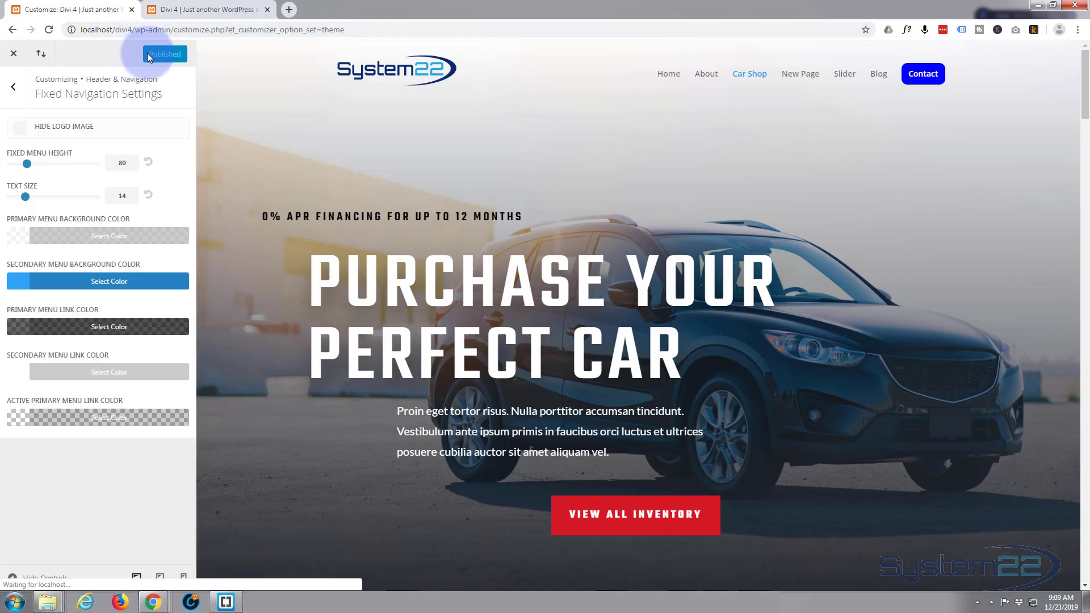
{"action": "left_click", "coordinate": [237, 10]}
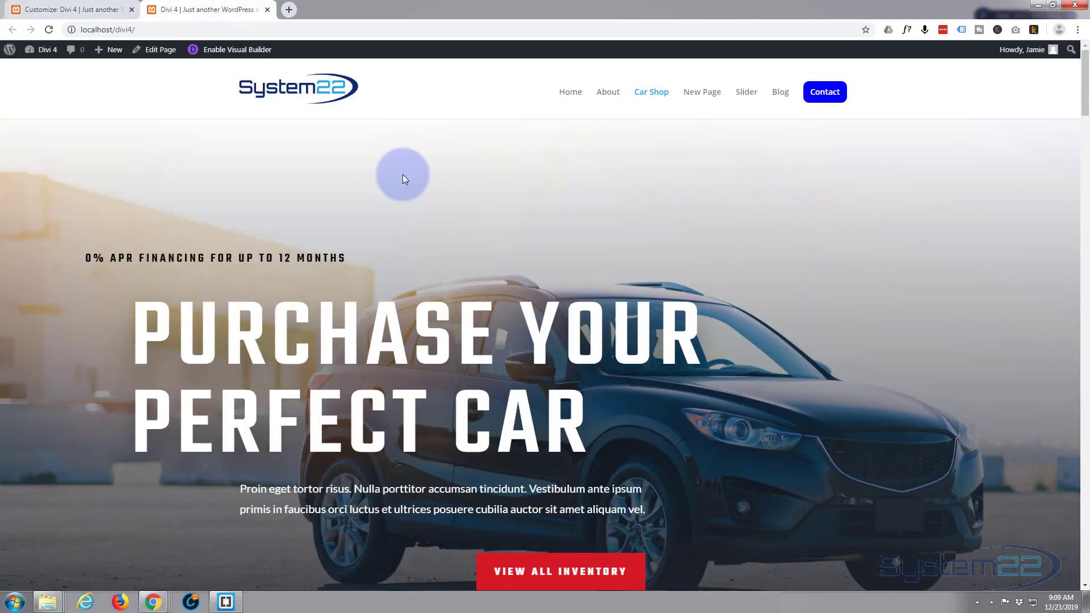
{"action": "scroll", "coordinate": [452, 194], "scroll_direction": "down", "scroll_amount": 7}
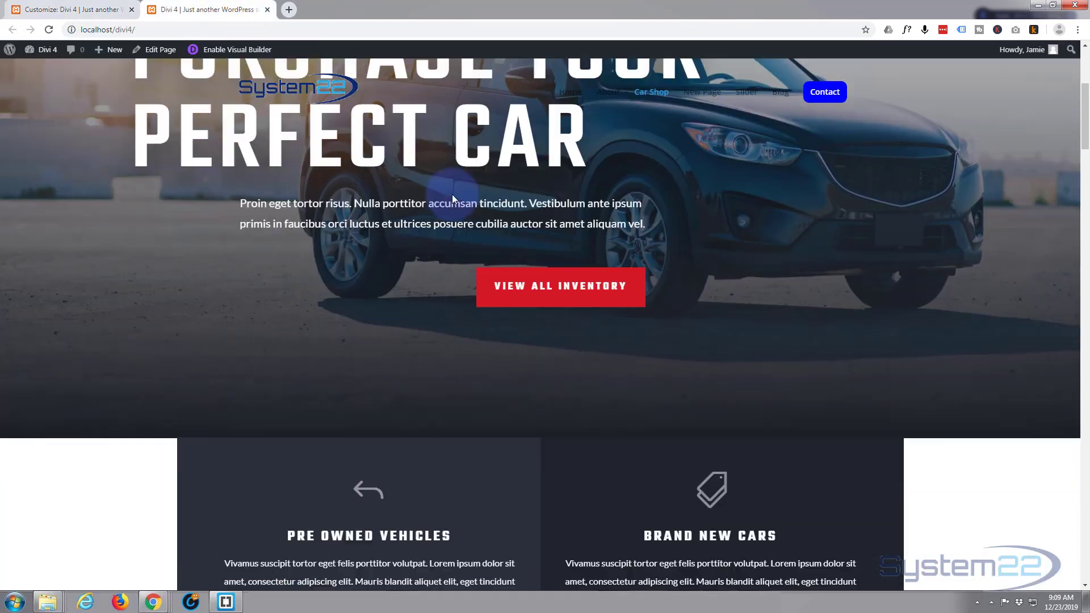
{"action": "scroll", "coordinate": [451, 194], "scroll_direction": "up", "scroll_amount": 3}
{"action": "scroll", "coordinate": [453, 194], "scroll_direction": "up", "scroll_amount": 4}
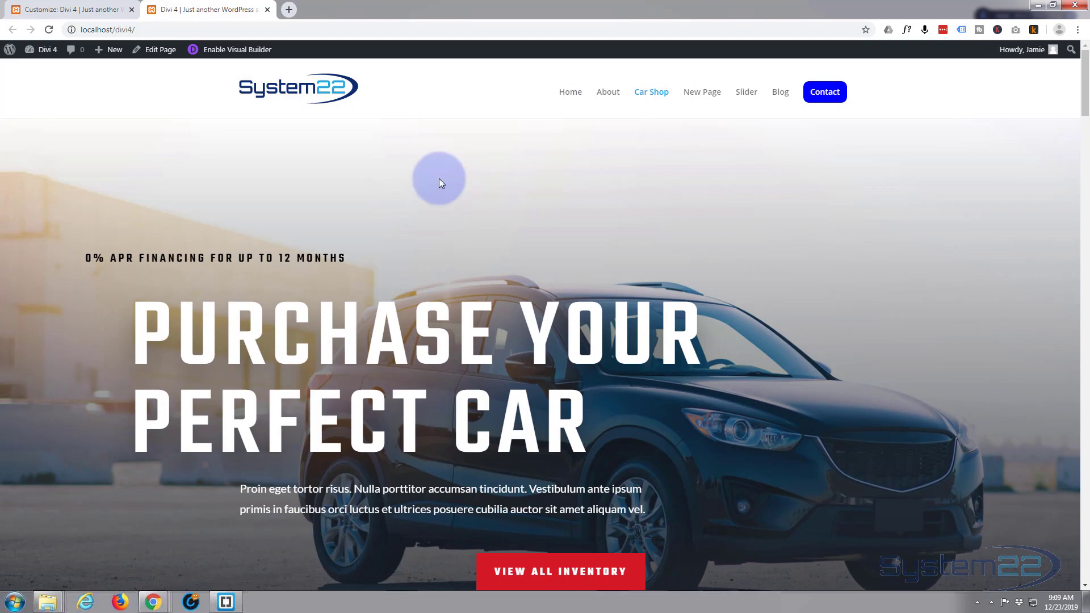
{"action": "left_click", "coordinate": [49, 29]}
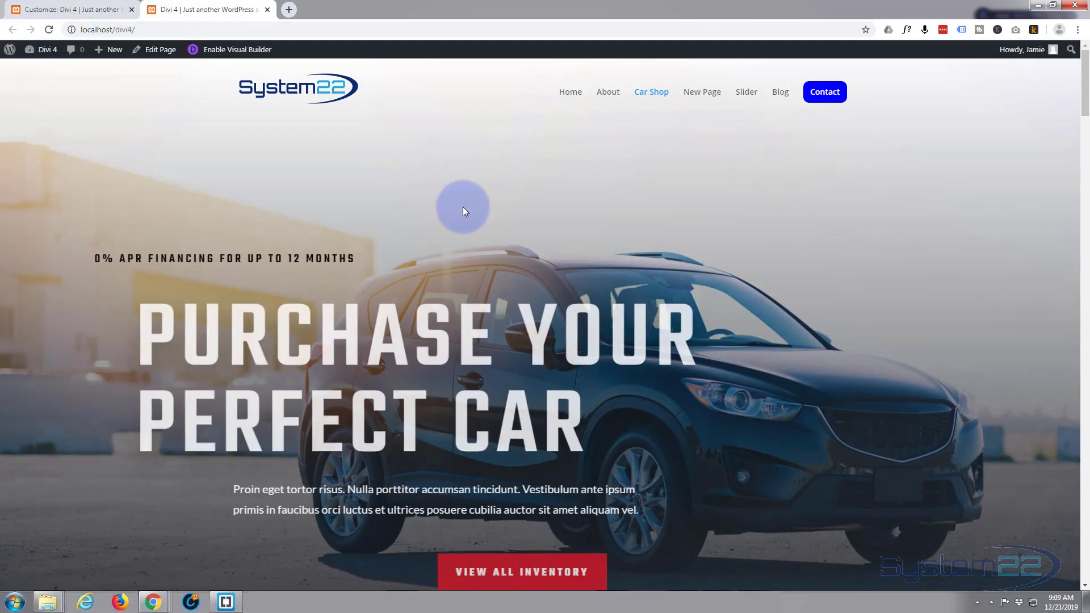
{"action": "scroll", "coordinate": [462, 205], "scroll_direction": "down", "scroll_amount": 3}
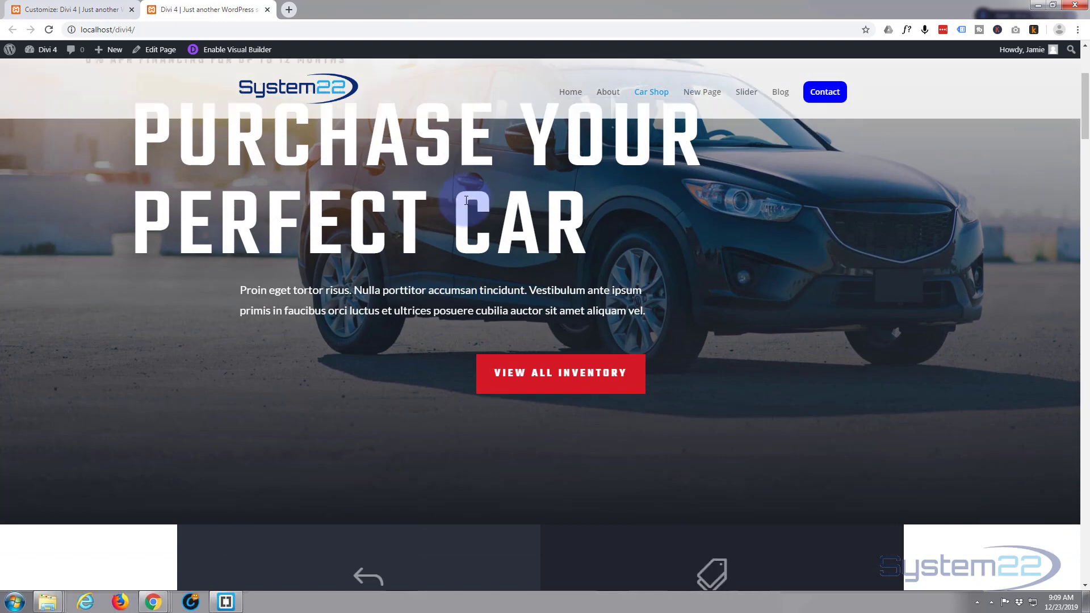
{"action": "scroll", "coordinate": [466, 200], "scroll_direction": "down", "scroll_amount": 10}
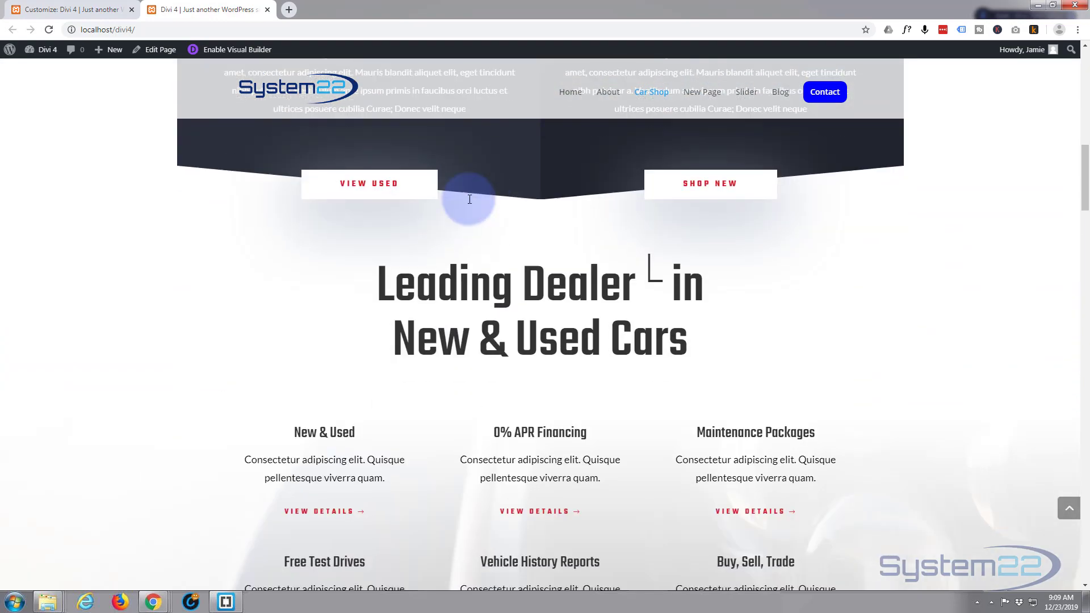
{"action": "scroll", "coordinate": [469, 199], "scroll_direction": "down", "scroll_amount": 10}
{"action": "scroll", "coordinate": [471, 198], "scroll_direction": "up", "scroll_amount": 15}
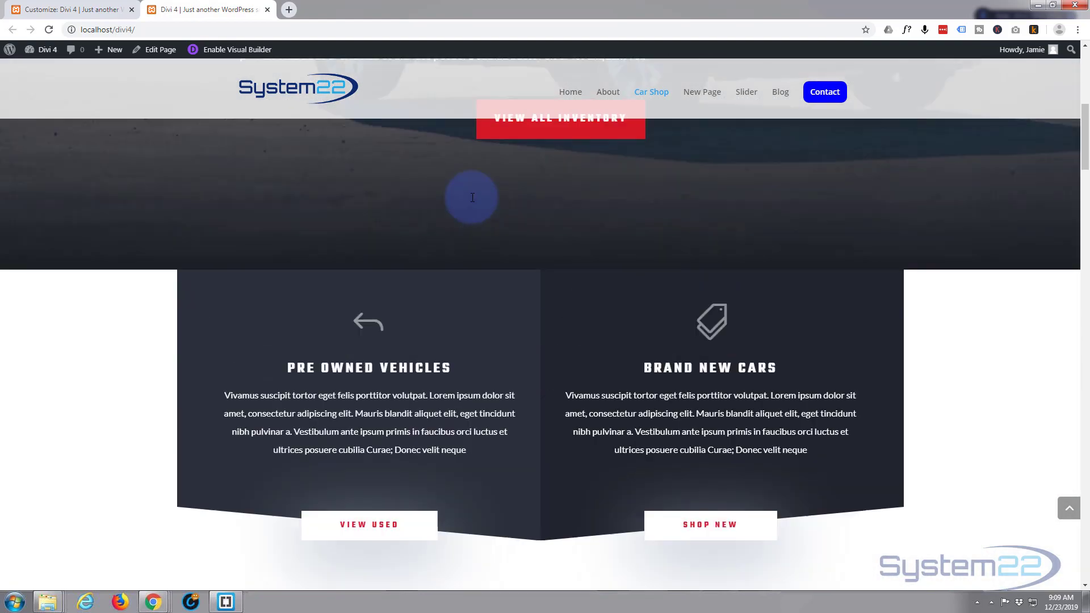
{"action": "scroll", "coordinate": [472, 198], "scroll_direction": "up", "scroll_amount": 8}
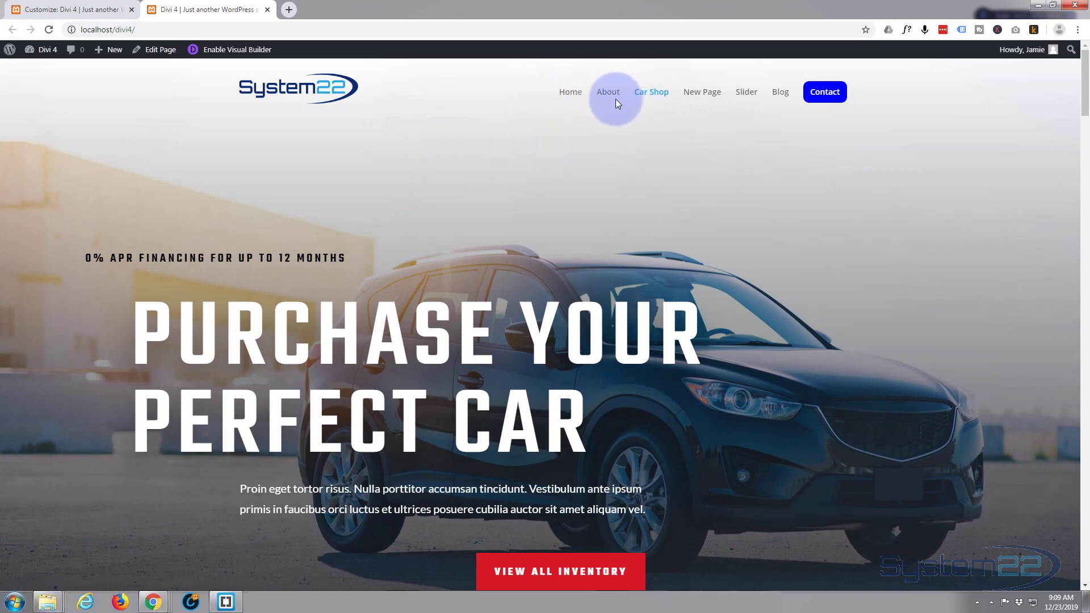
Open the About Us page from the main menu and scroll to check its header.
{"action": "left_click", "coordinate": [607, 92]}
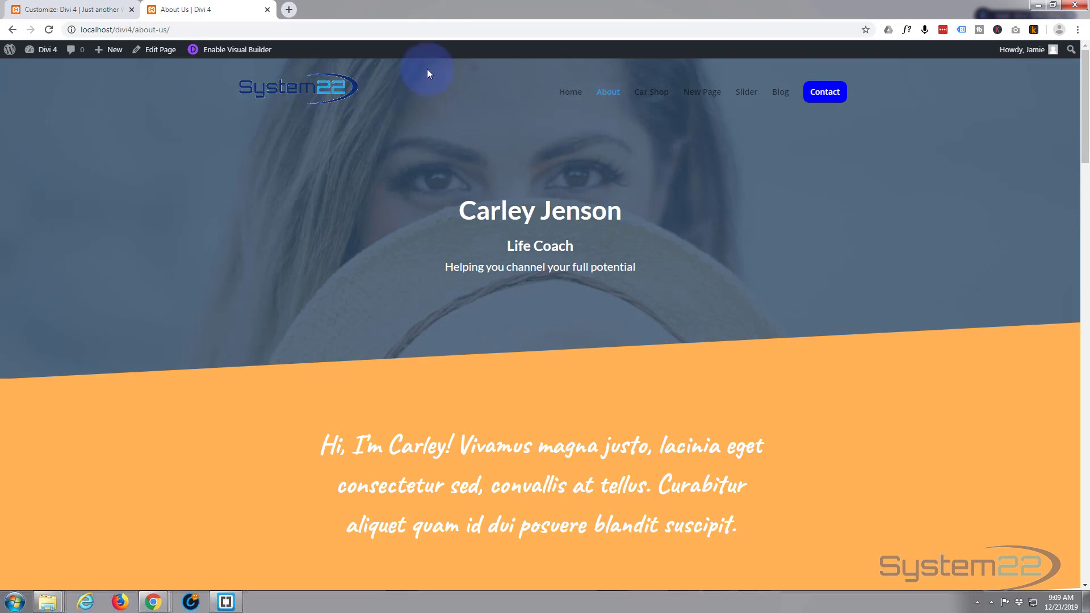
{"action": "scroll", "coordinate": [286, 151], "scroll_direction": "down", "scroll_amount": 2}
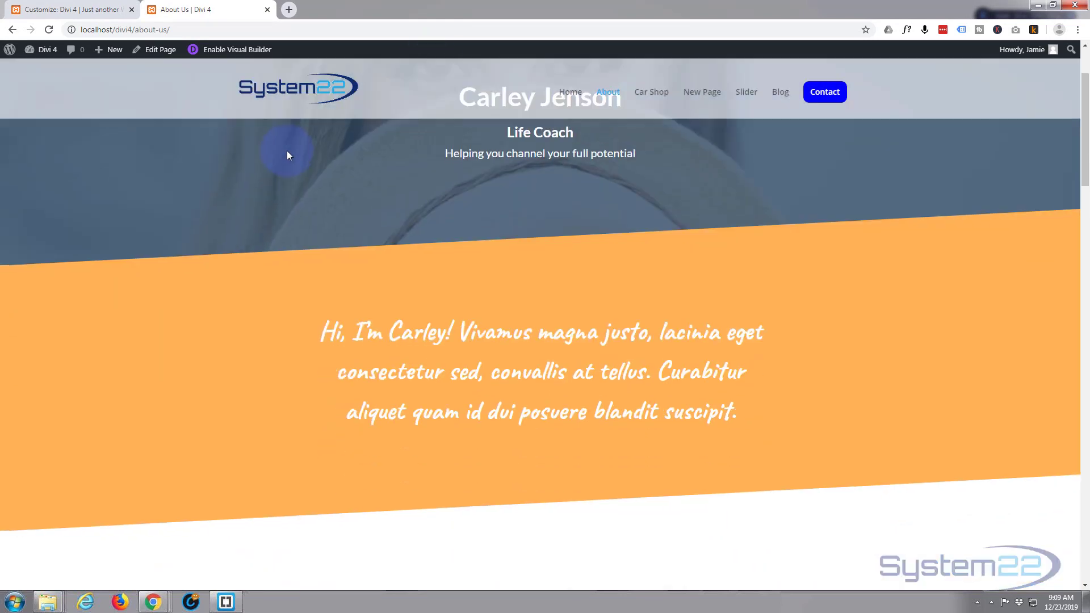
{"action": "scroll", "coordinate": [286, 155], "scroll_direction": "up", "scroll_amount": 2}
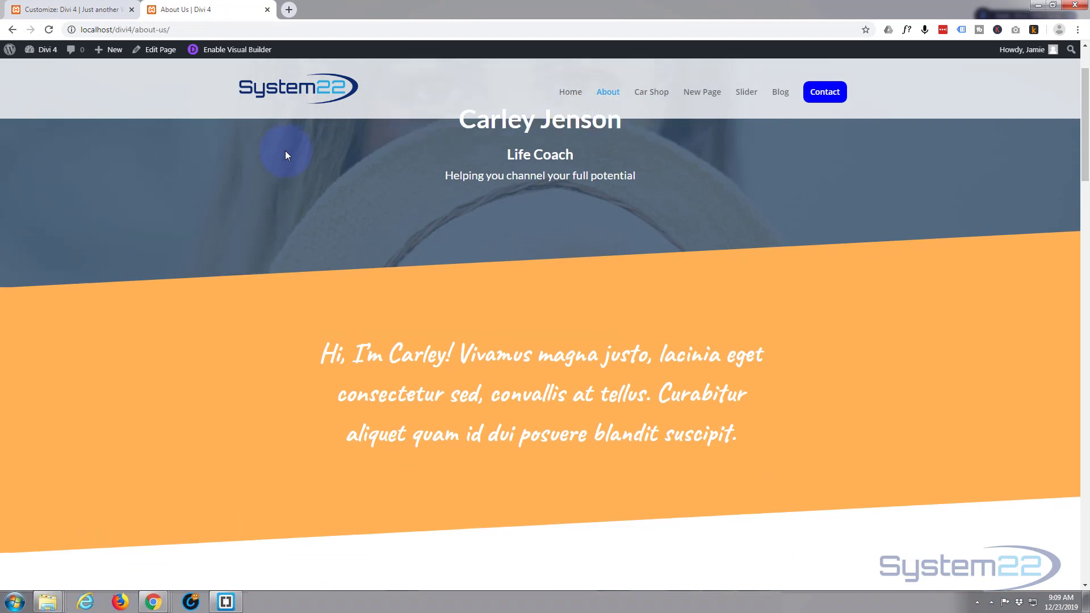